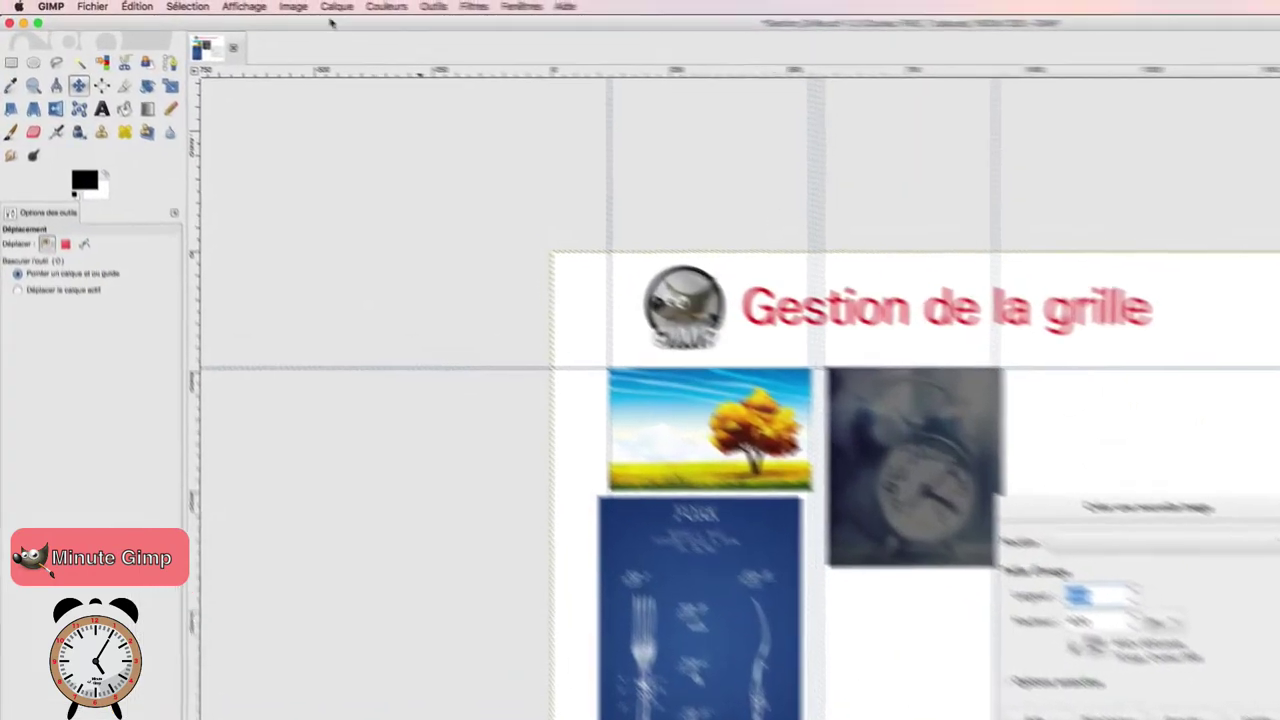
- Open the Affichage menu for the Gestion_Grille.xcf composition
left_click(305, 8)
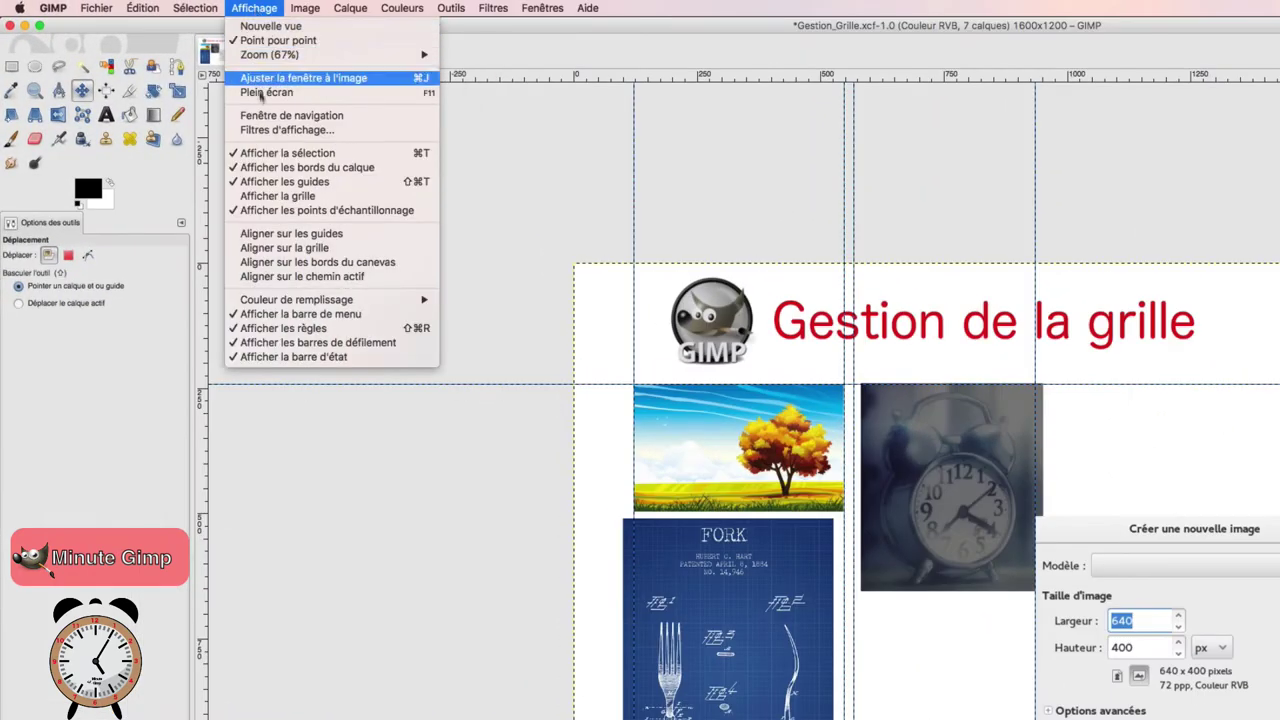
- Turn off Afficher les guides so the blue guide lines disappear
left_click(256, 185)
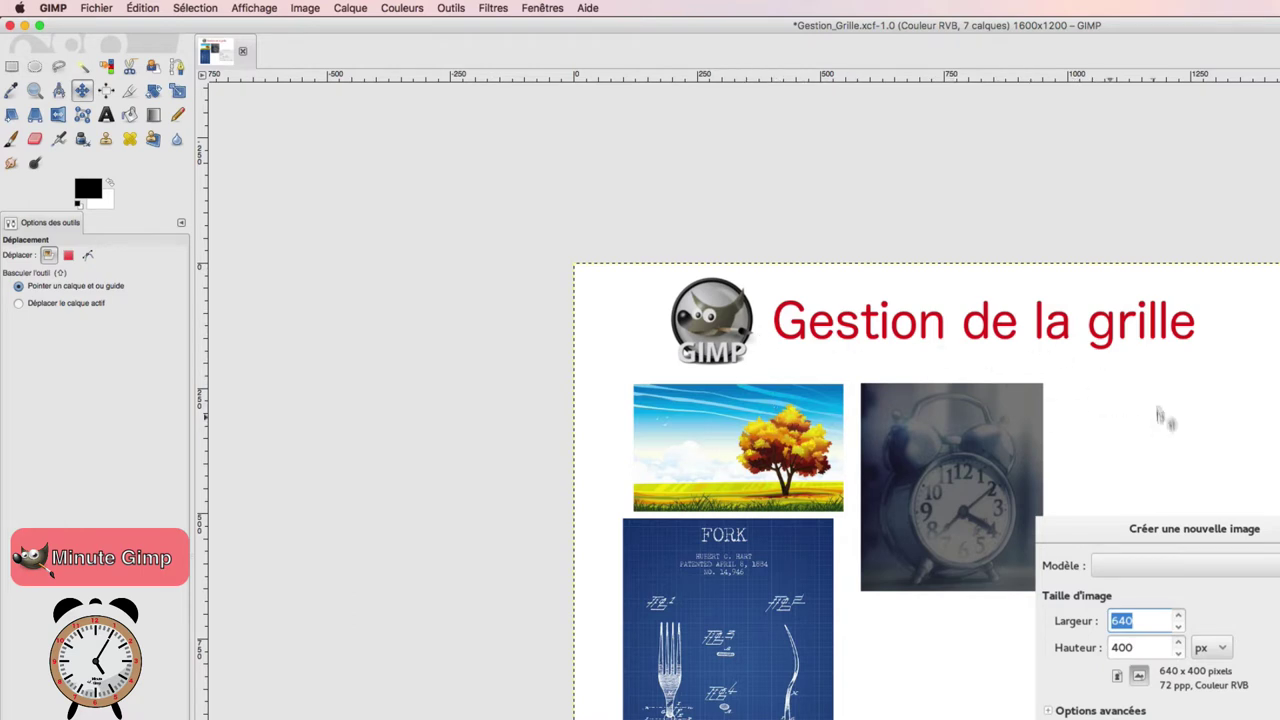
left_click(252, 7)
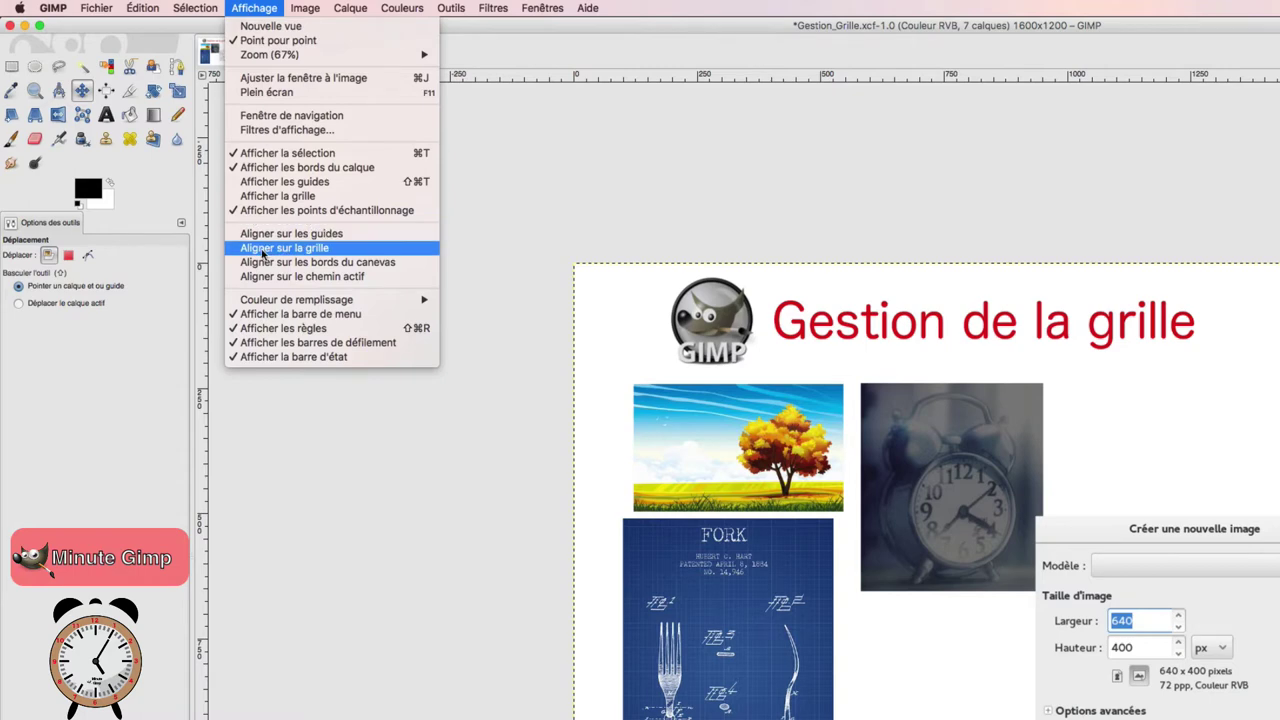
- Turn on Afficher la grille, then test-move the Paysage layer and undo the move
left_click(259, 197)
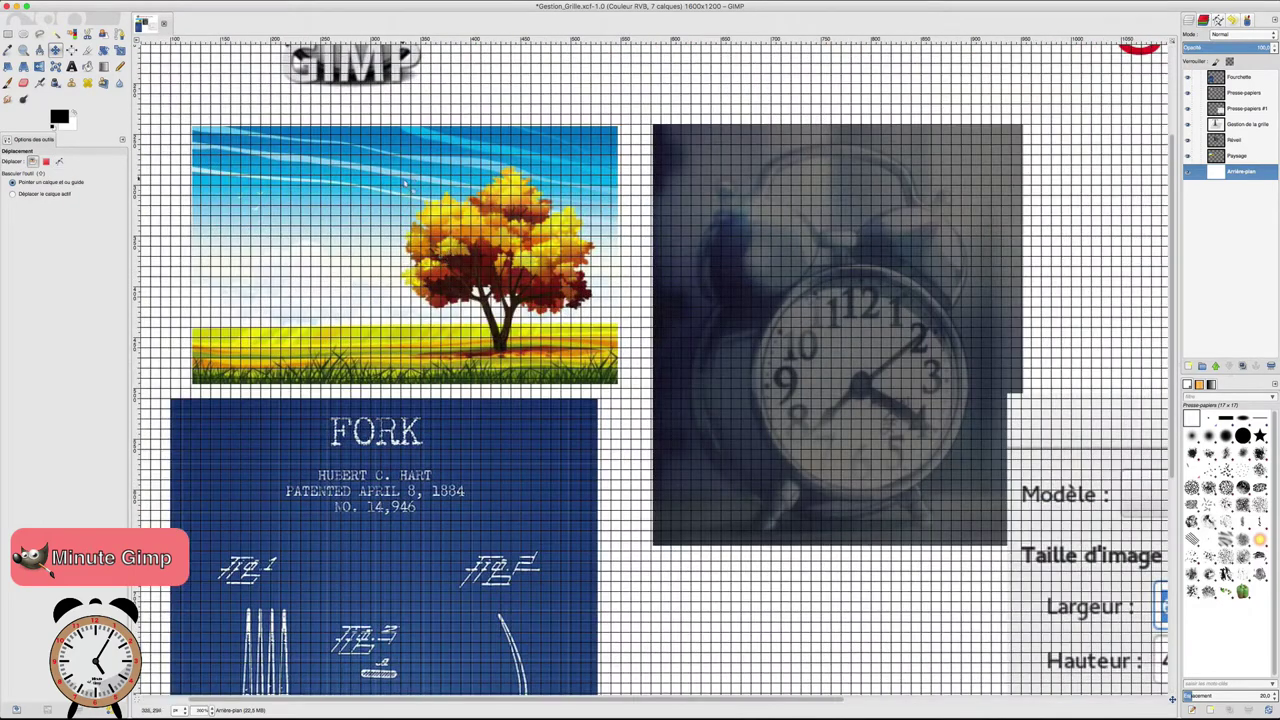
left_click(213, 144)
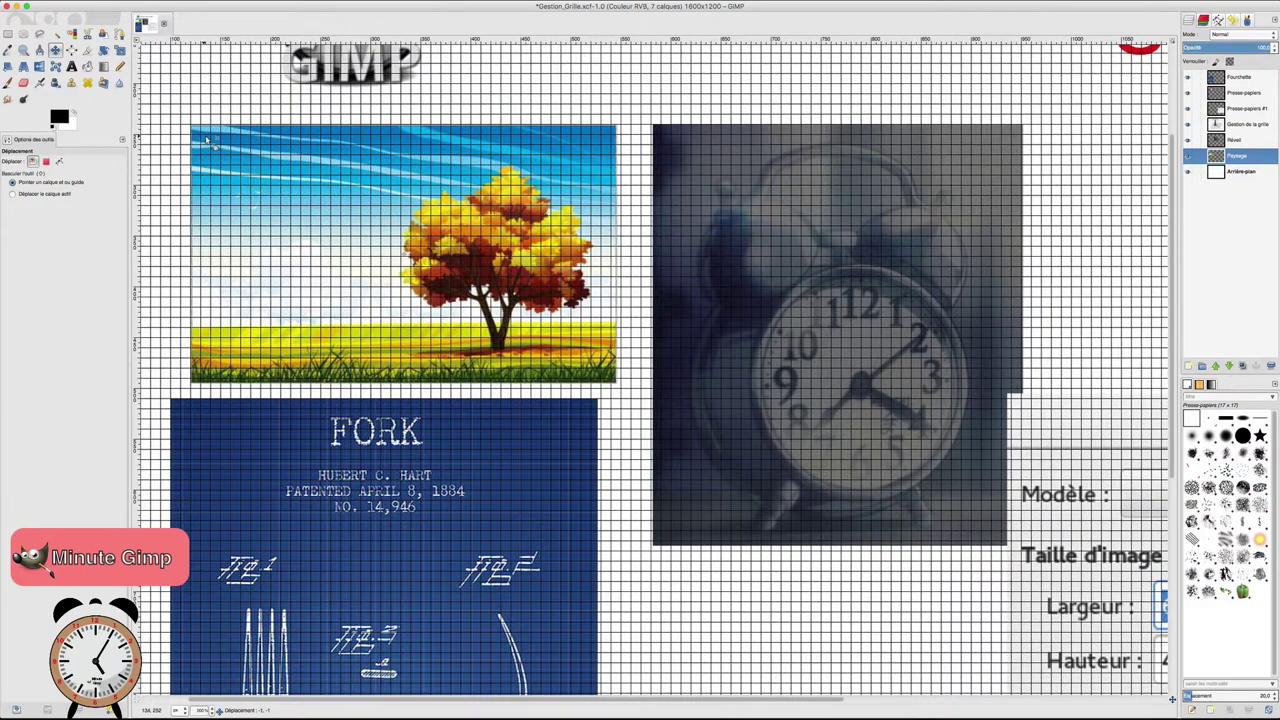
left_click_drag(205, 141, 208, 160)
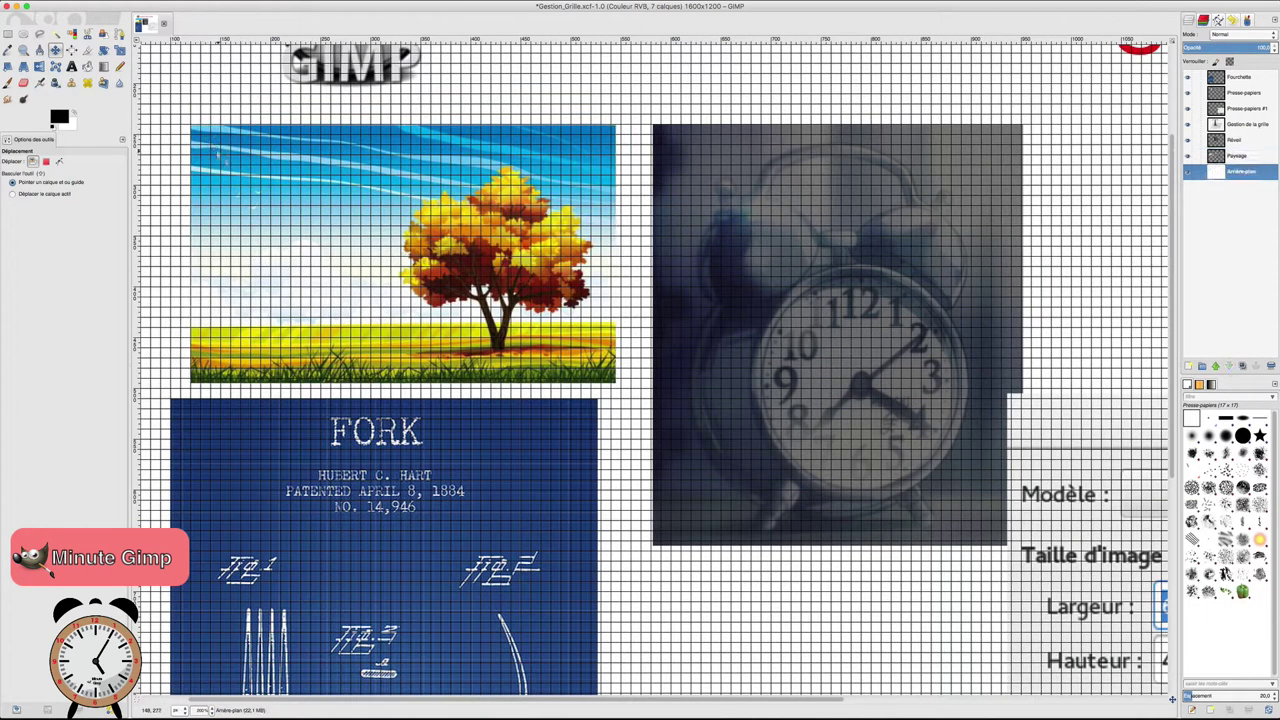
left_click_drag(203, 150, 203, 143)
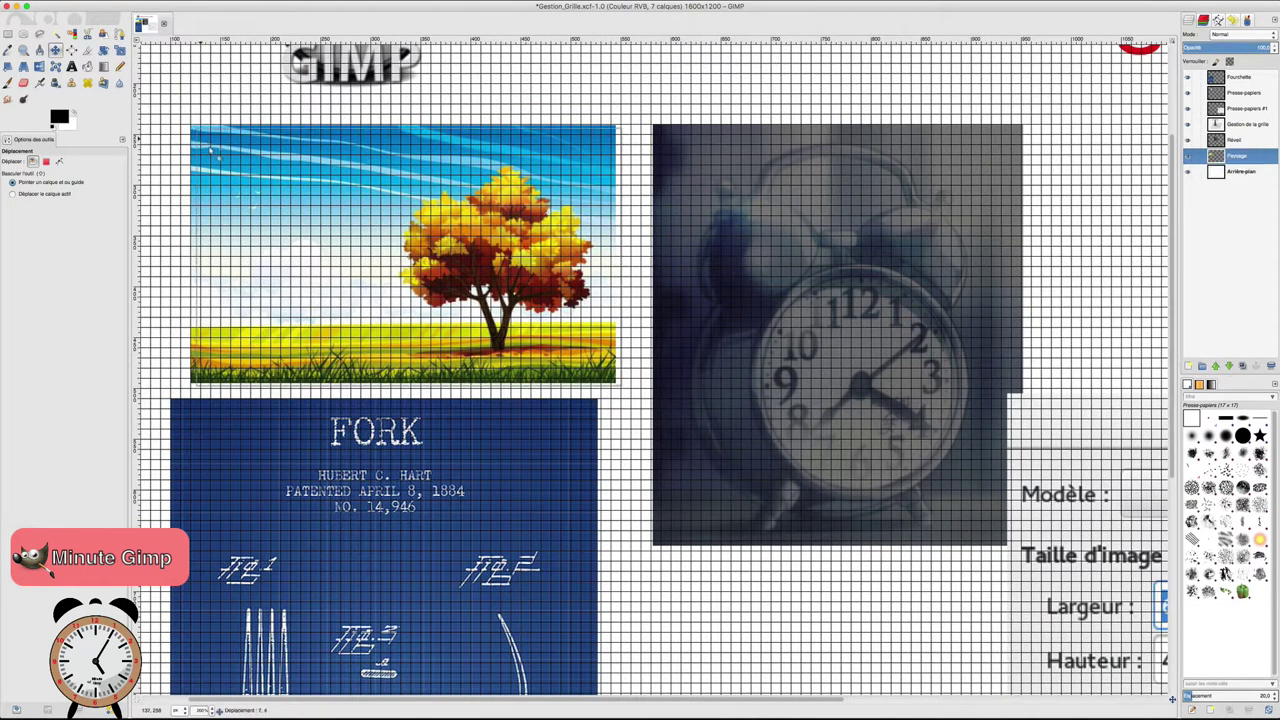
key("ctrl+z")
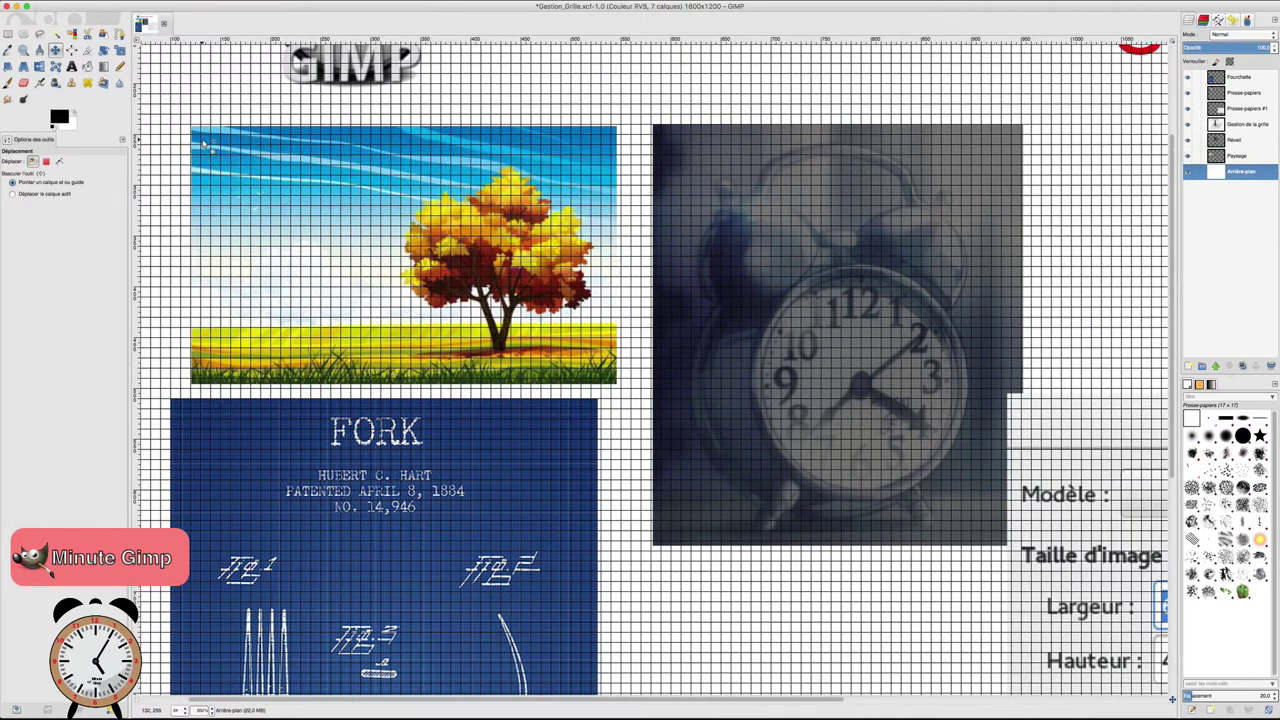
- Zoom in and nudge the landscape picture's top-left corner onto a grid intersection
scroll(190, 100, "up", 3)
scroll(190, 100, "up", 3)
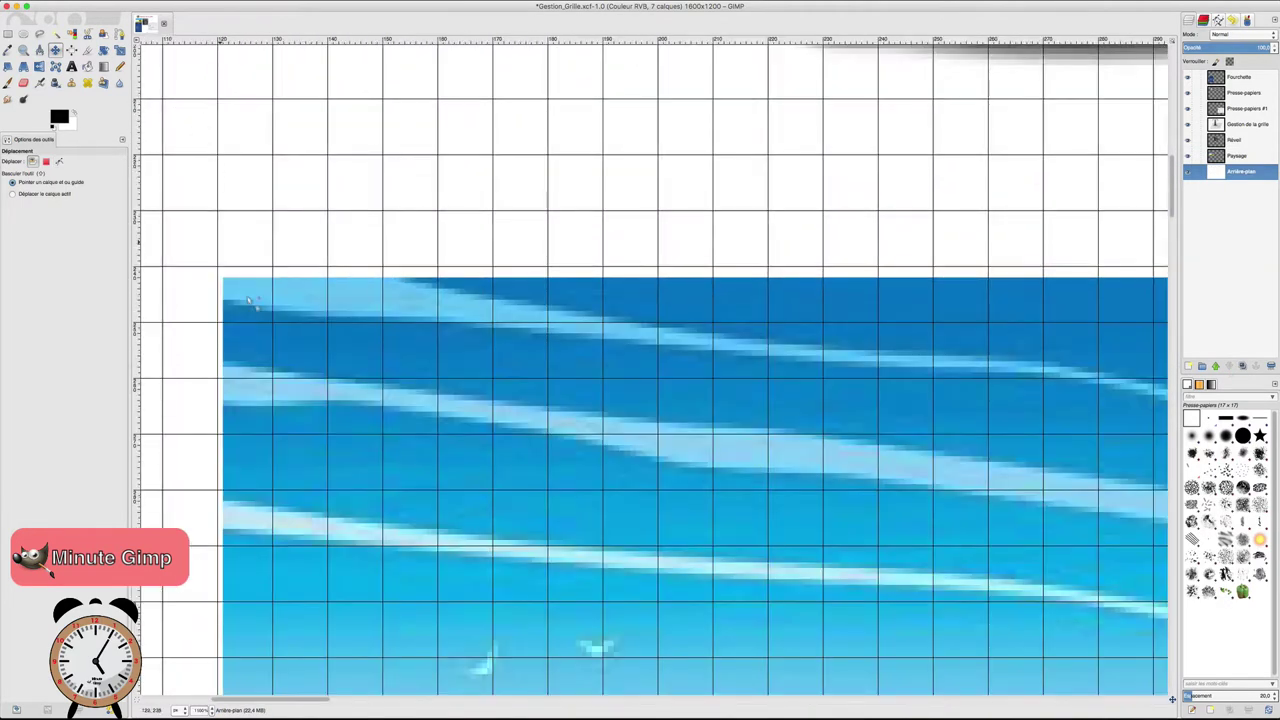
left_click_drag(257, 309, 253, 305)
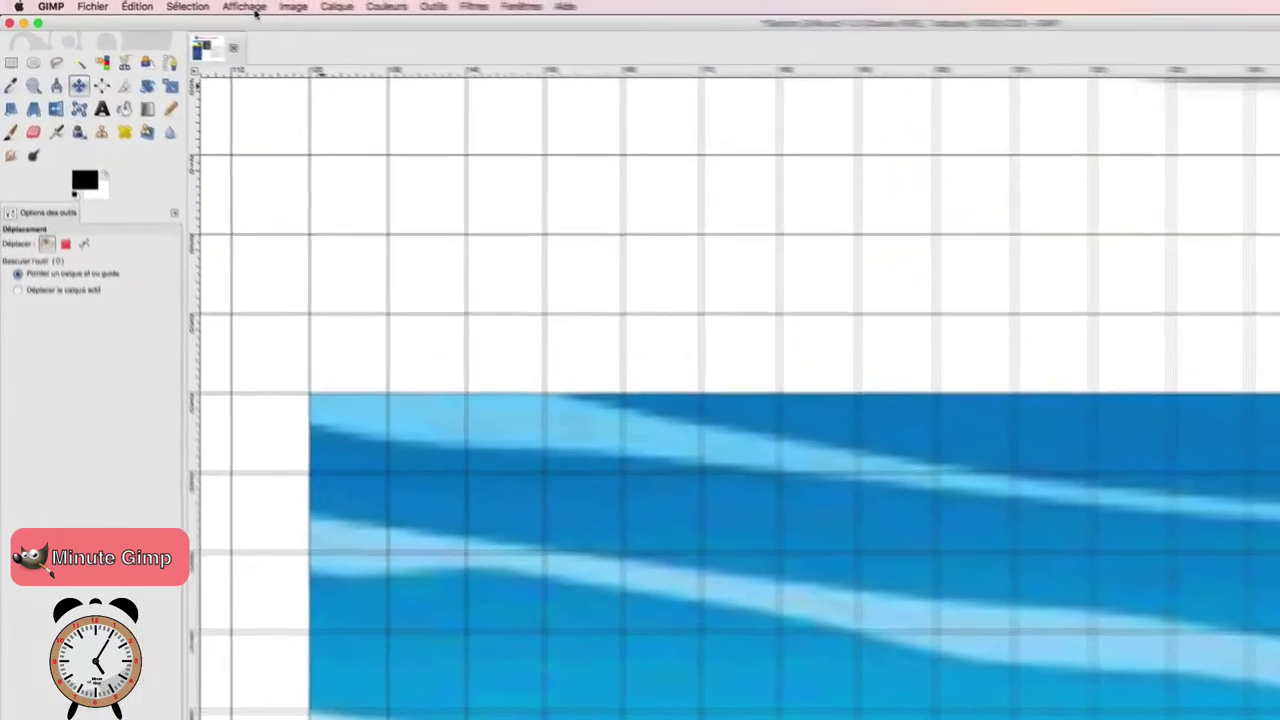
left_click(254, 8)
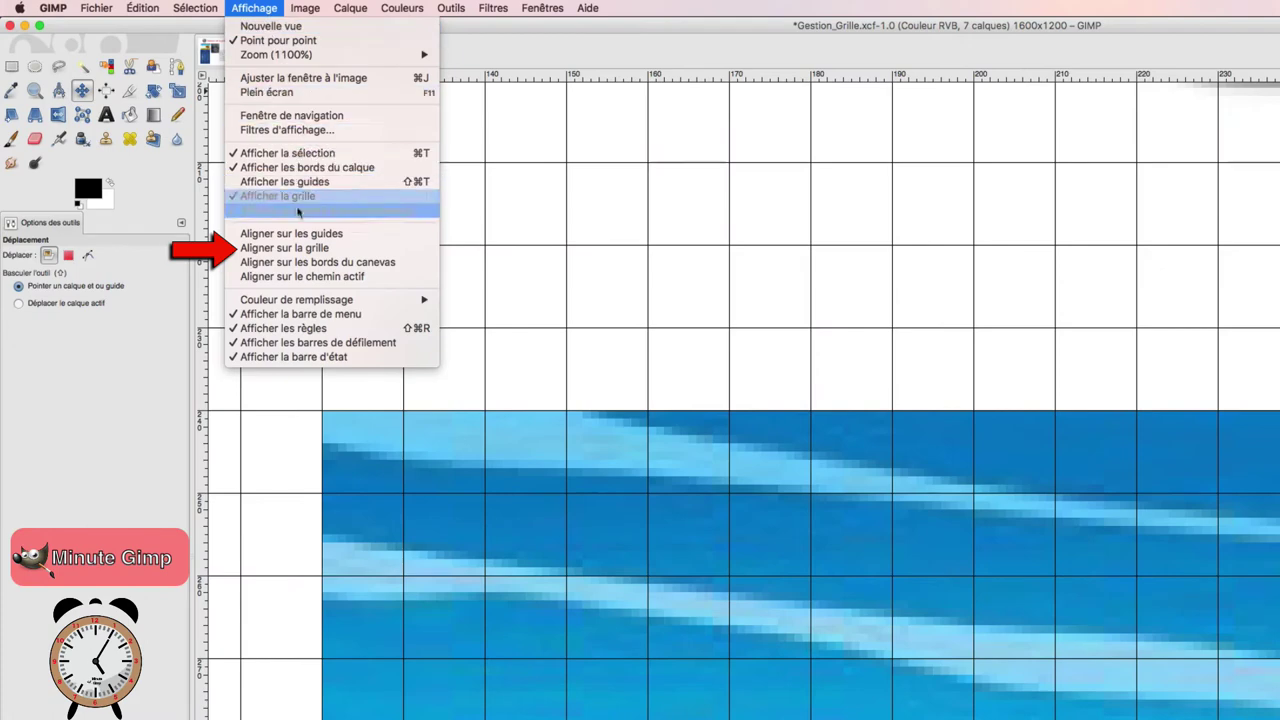
- Enable Aligner sur la grille and shift the landscape picture a few pixels right
left_click(284, 247)
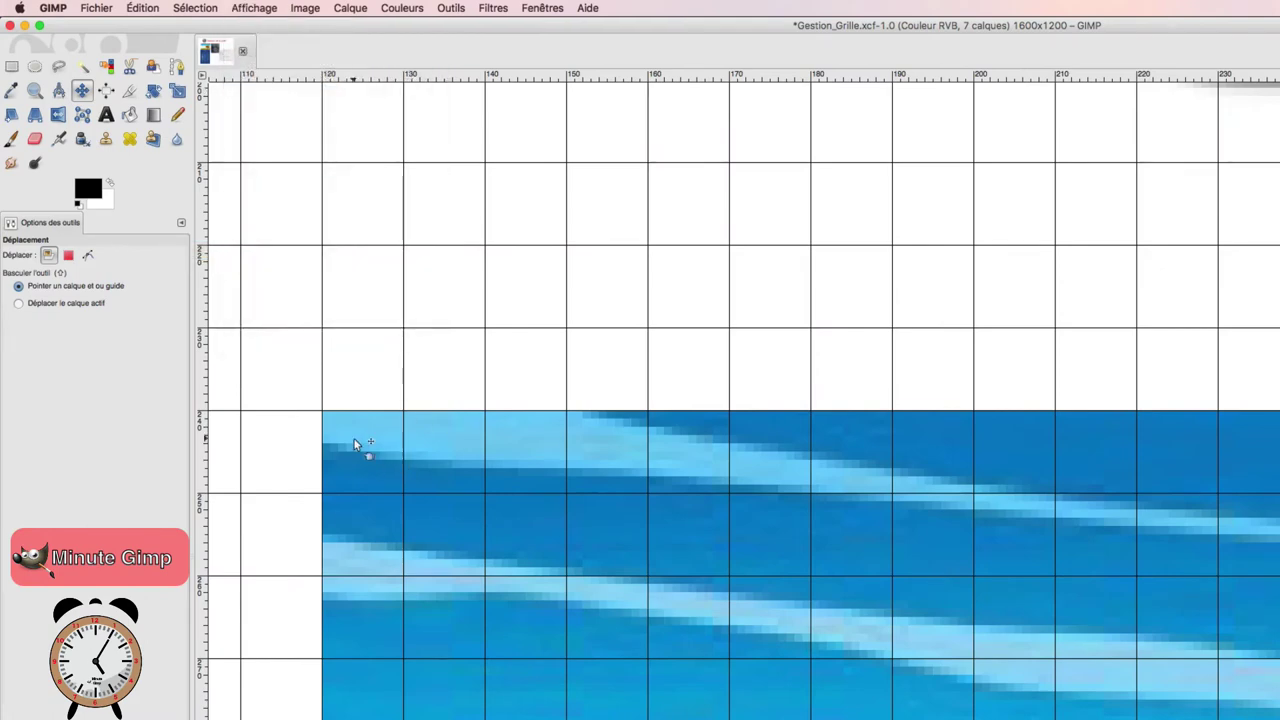
mouse_move(408, 503)
left_mouse_down()
mouse_move(422, 527)
mouse_move(343, 437)
left_mouse_up()
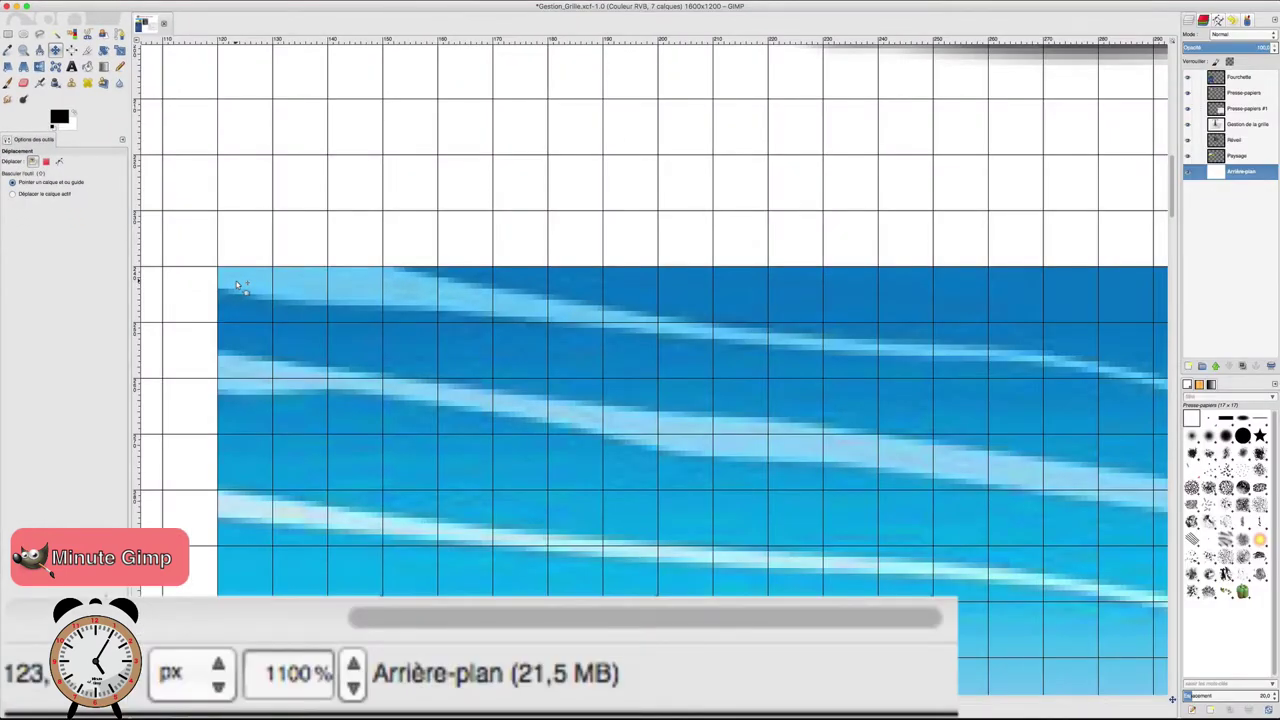
left_click_drag(237, 285, 246, 283)
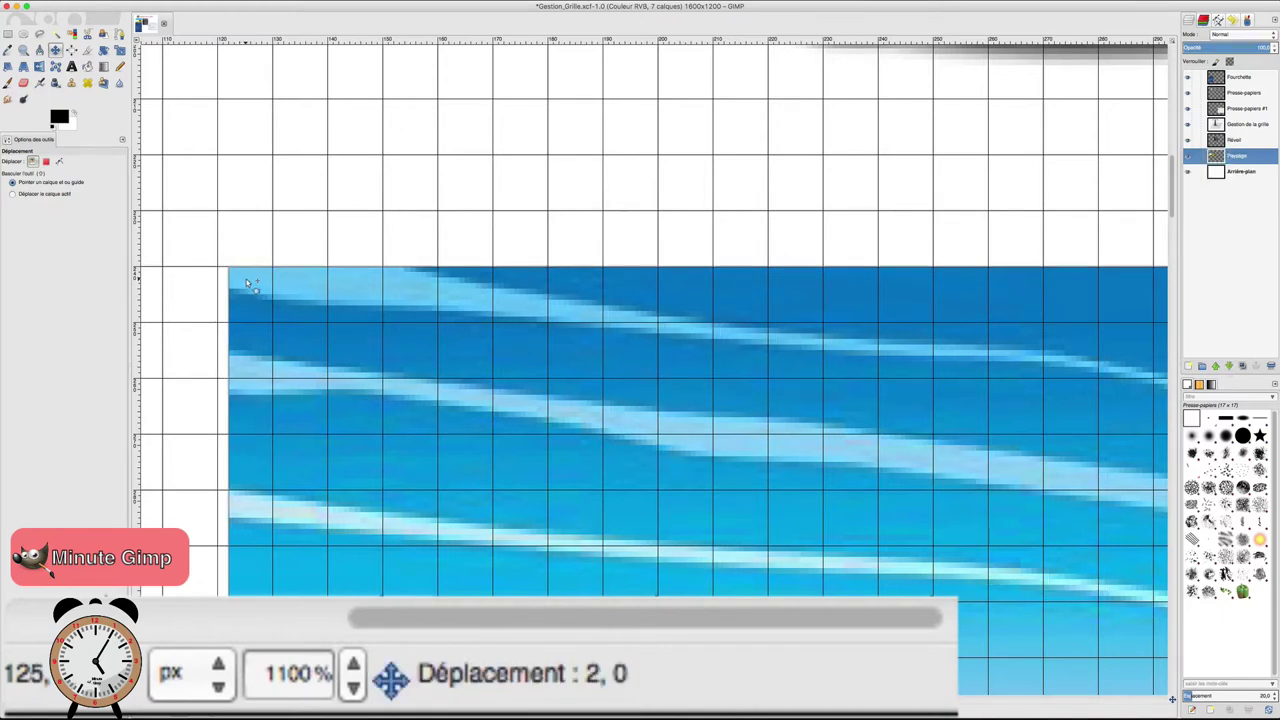
left_click_drag(252, 283, 257, 284)
left_click(363, 226)
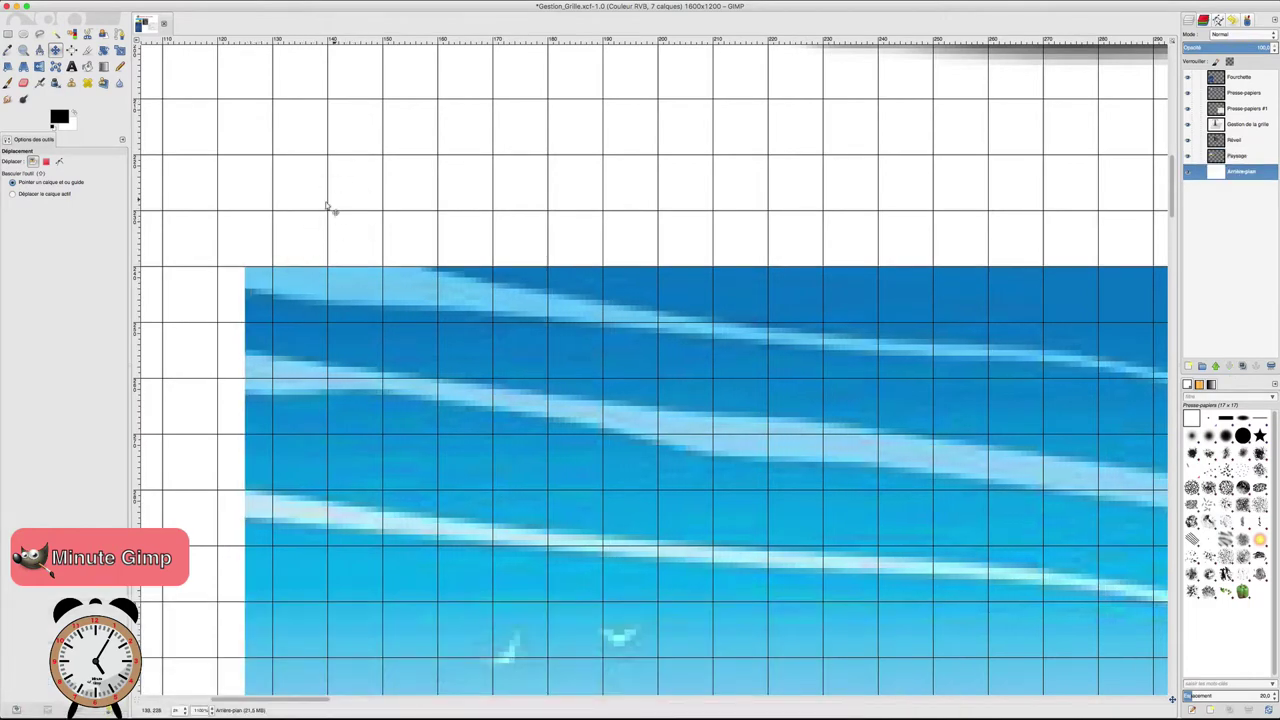
- Zoom back out to see the whole grid-covered composition
scroll(331, 208, "down", 5)
scroll(331, 208, "up", 3)
scroll(335, 203, "down", 1)
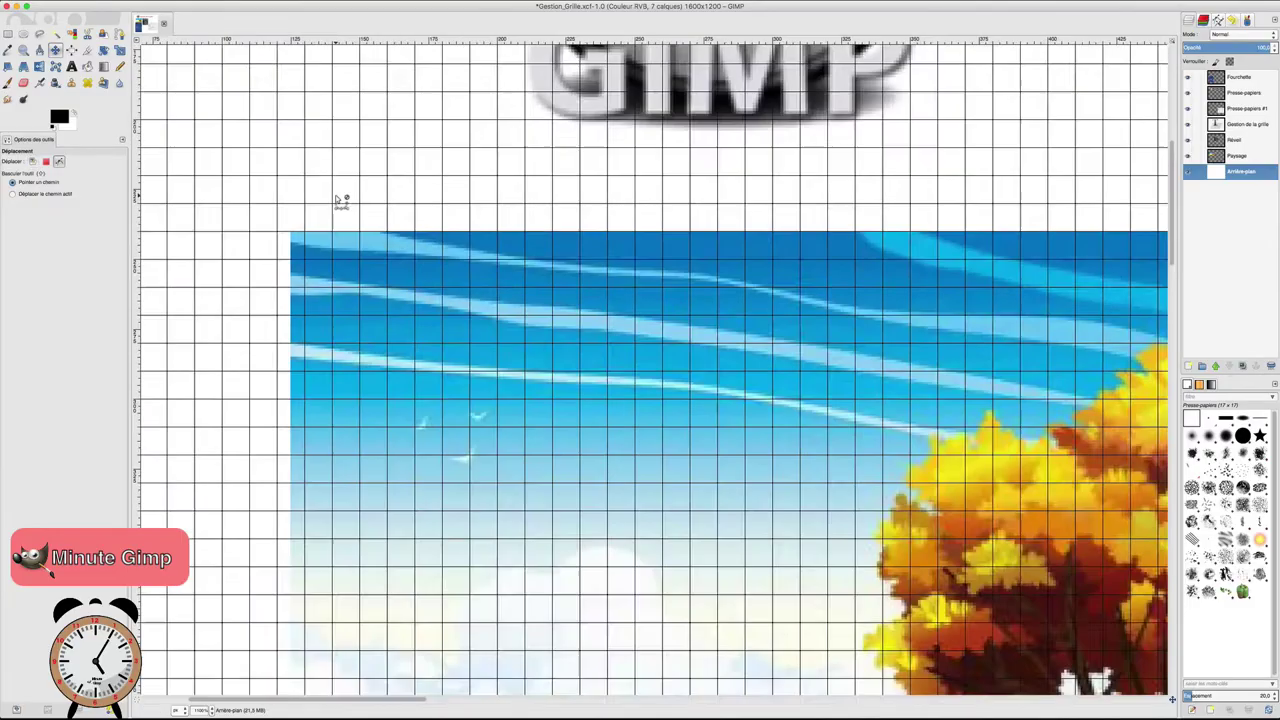
scroll(338, 200, "down", 1)
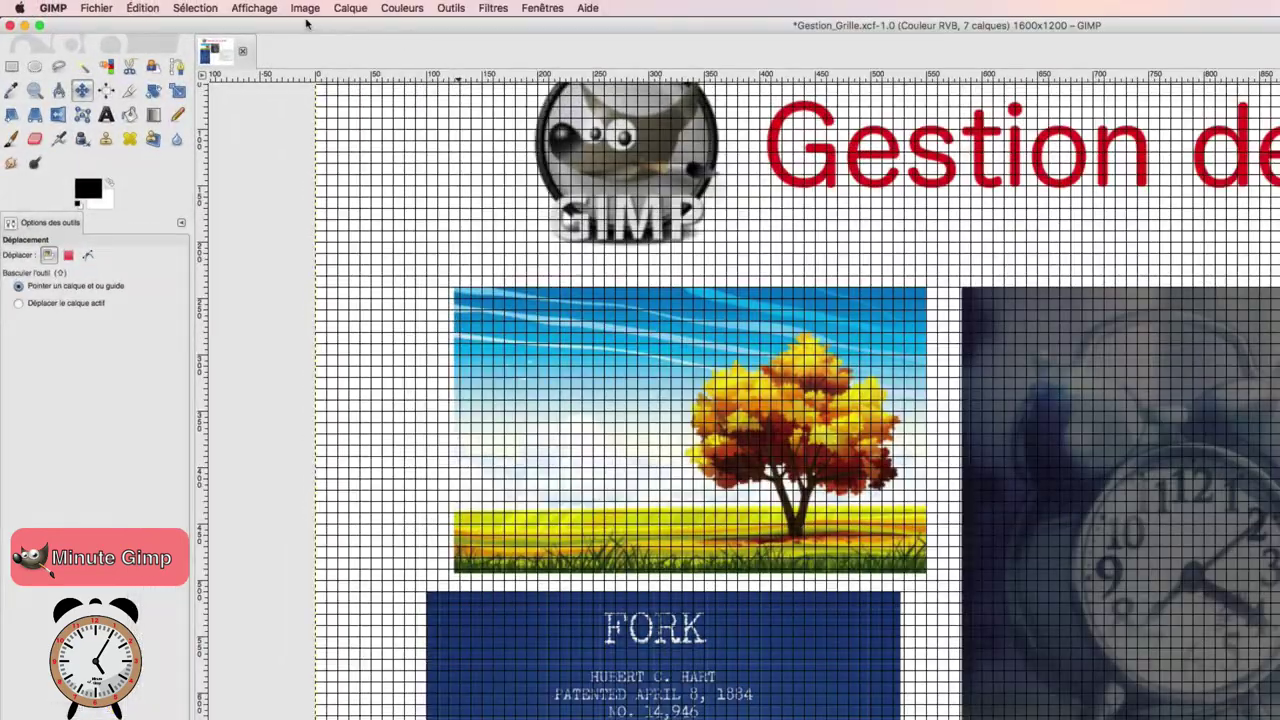
left_click(306, 8)
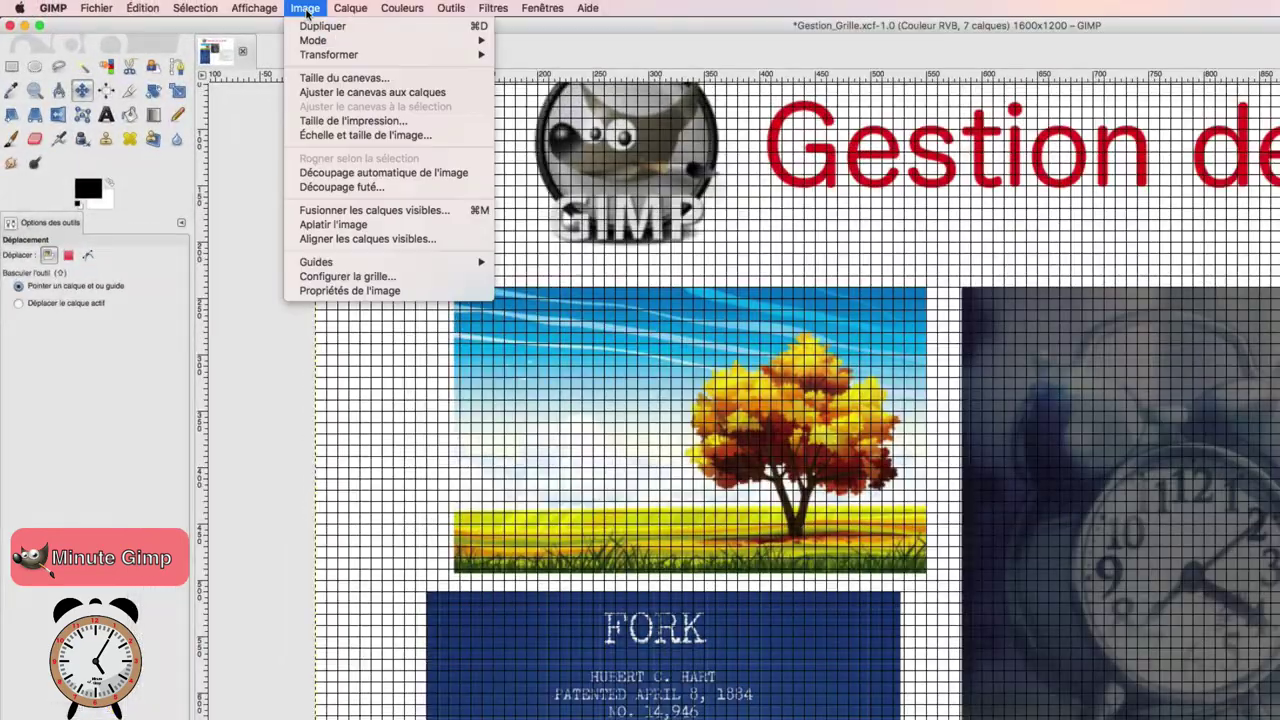
- In Configurer la grille, try dots, crosses, dashed and double-dashed line styles, ending on Plein
left_click(345, 277)
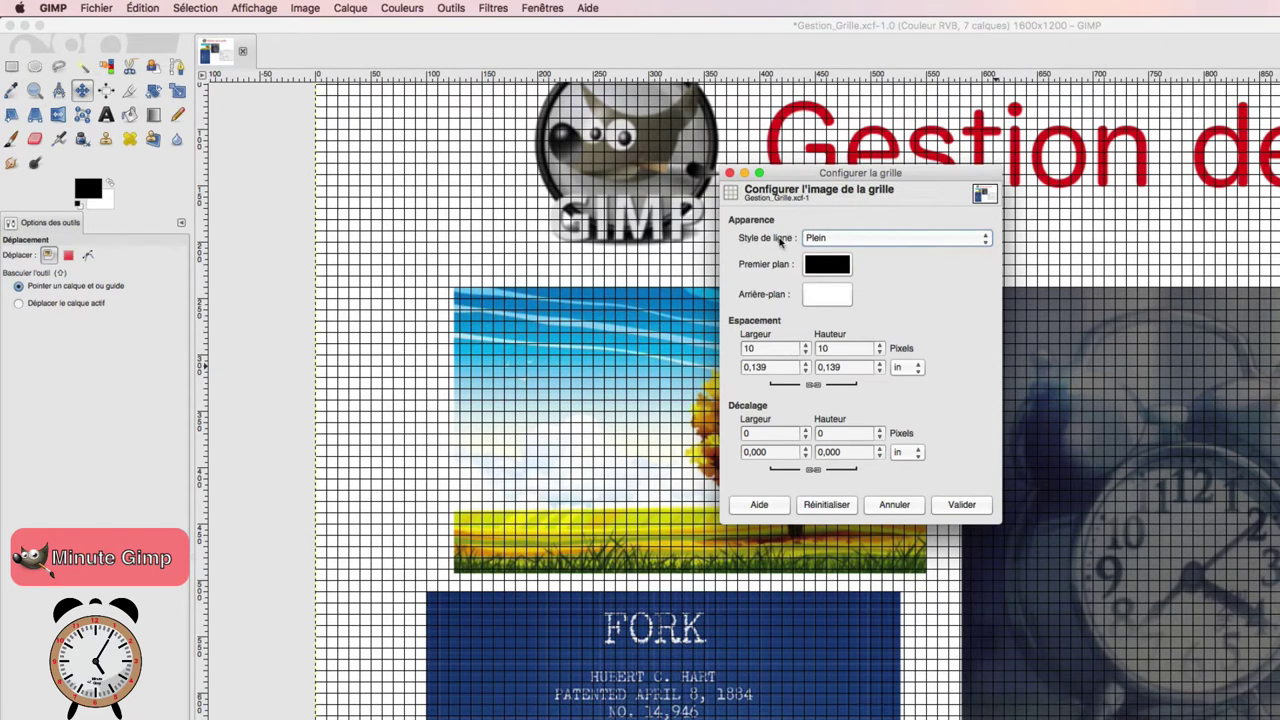
left_click(822, 240)
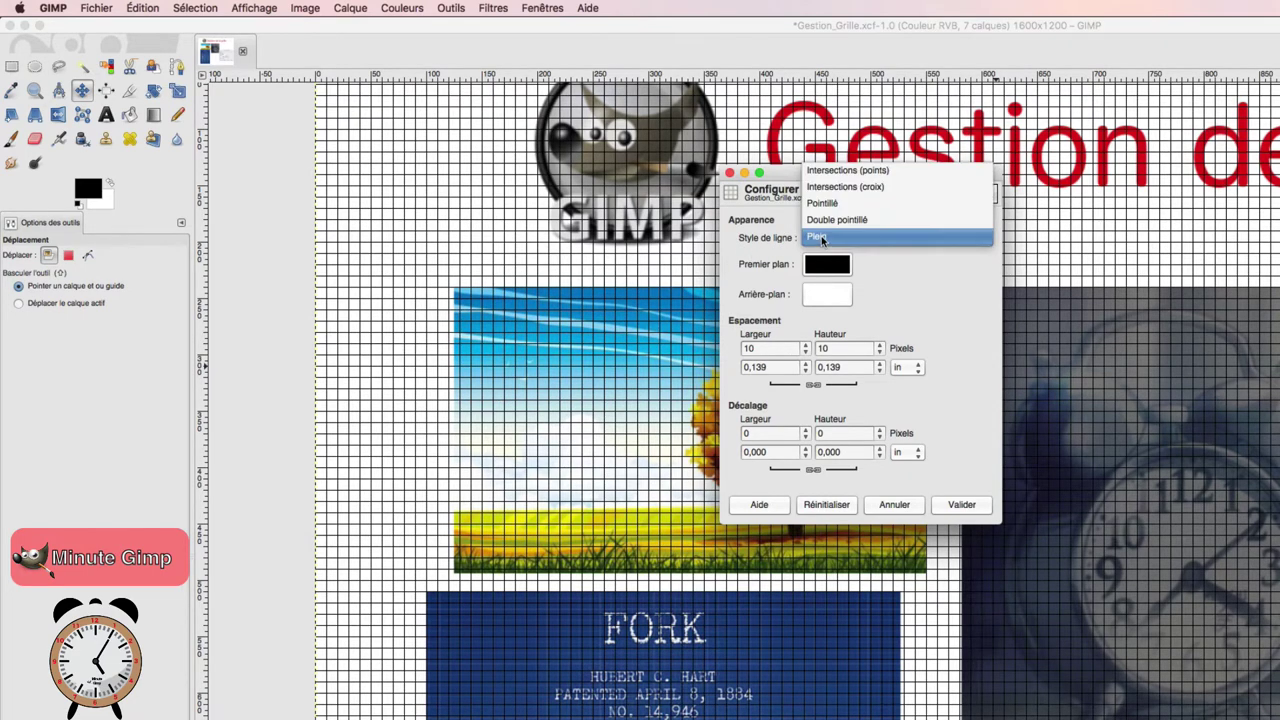
left_click(829, 178)
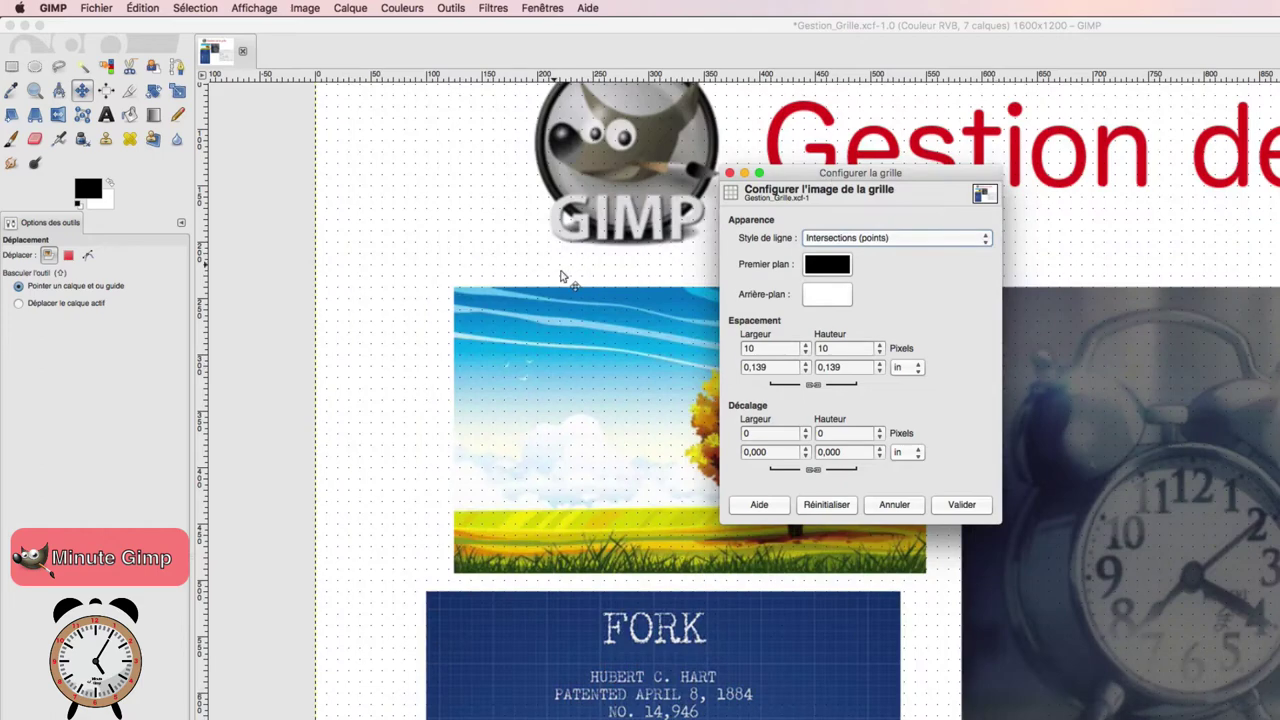
left_click(846, 240)
left_click(840, 253)
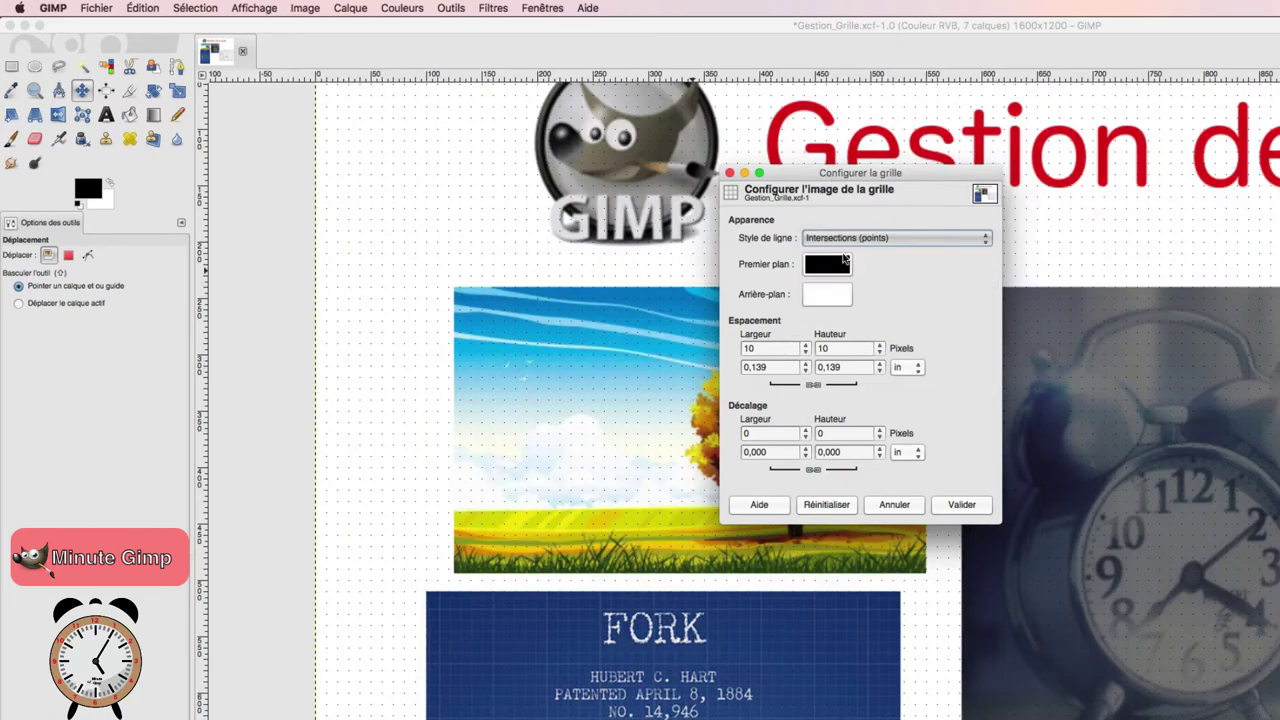
left_click(832, 240)
left_click(830, 252)
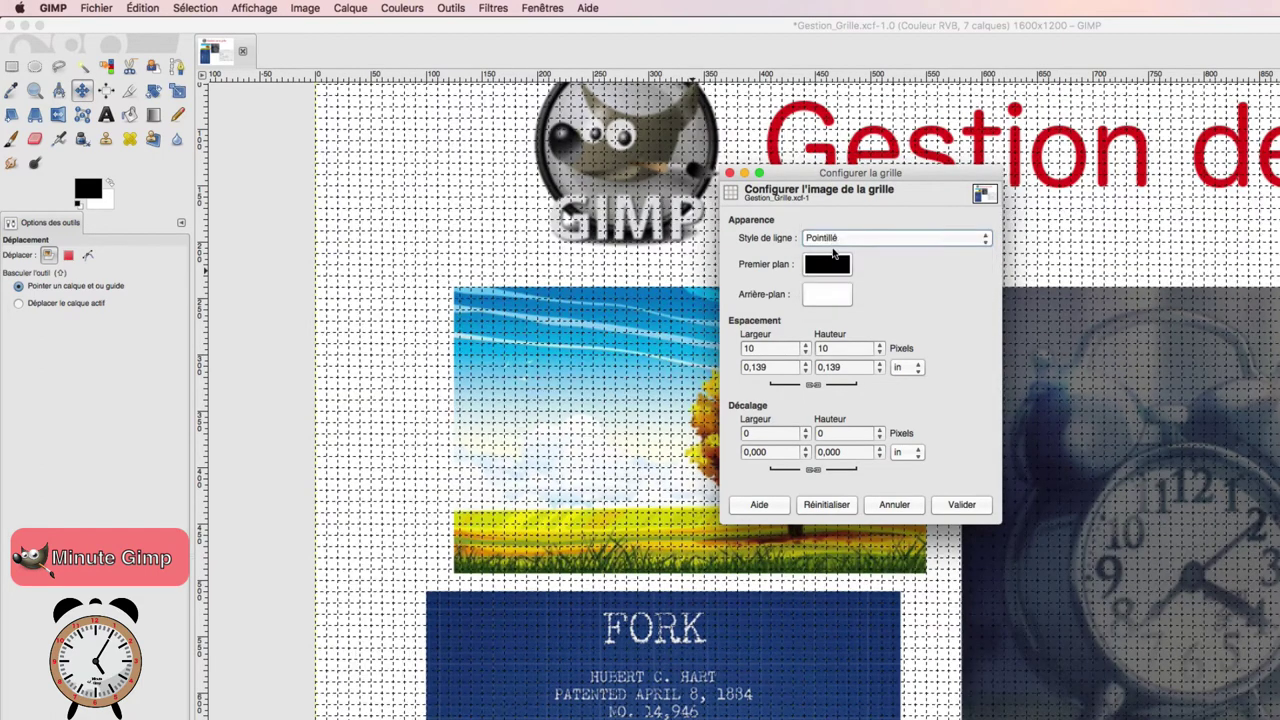
left_click(834, 238)
left_click(834, 257)
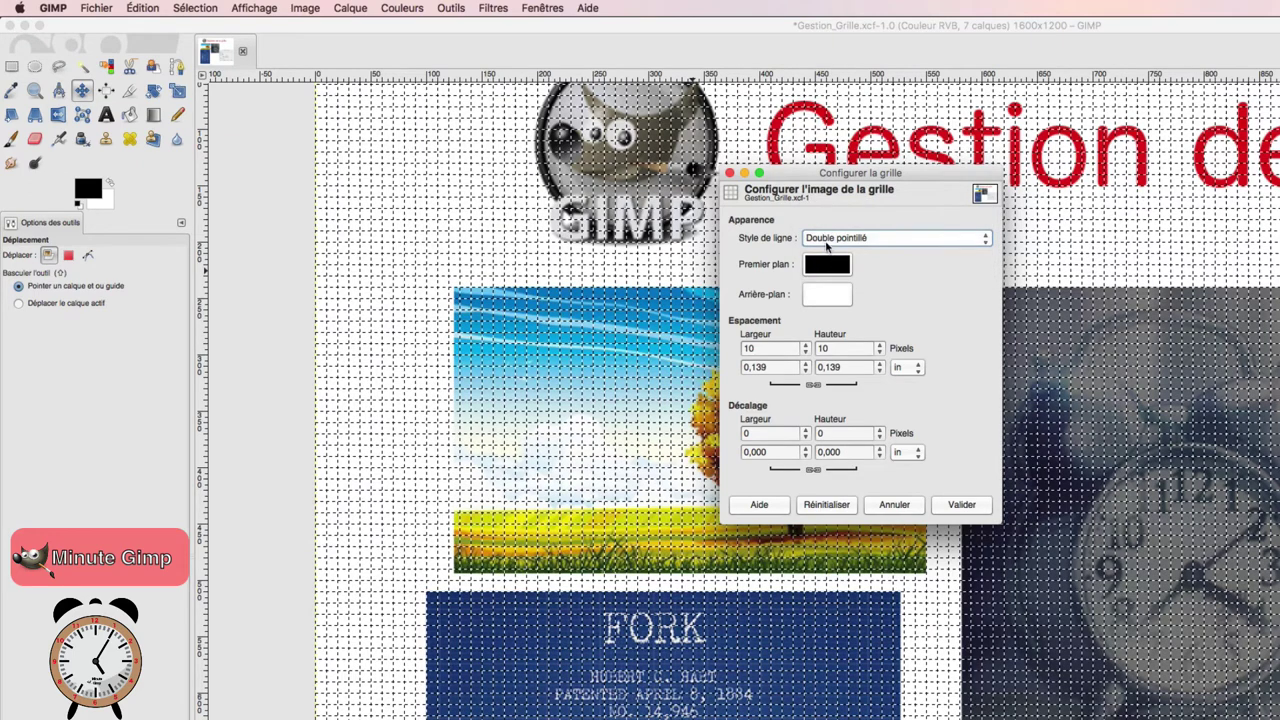
left_click(829, 240)
left_click(828, 253)
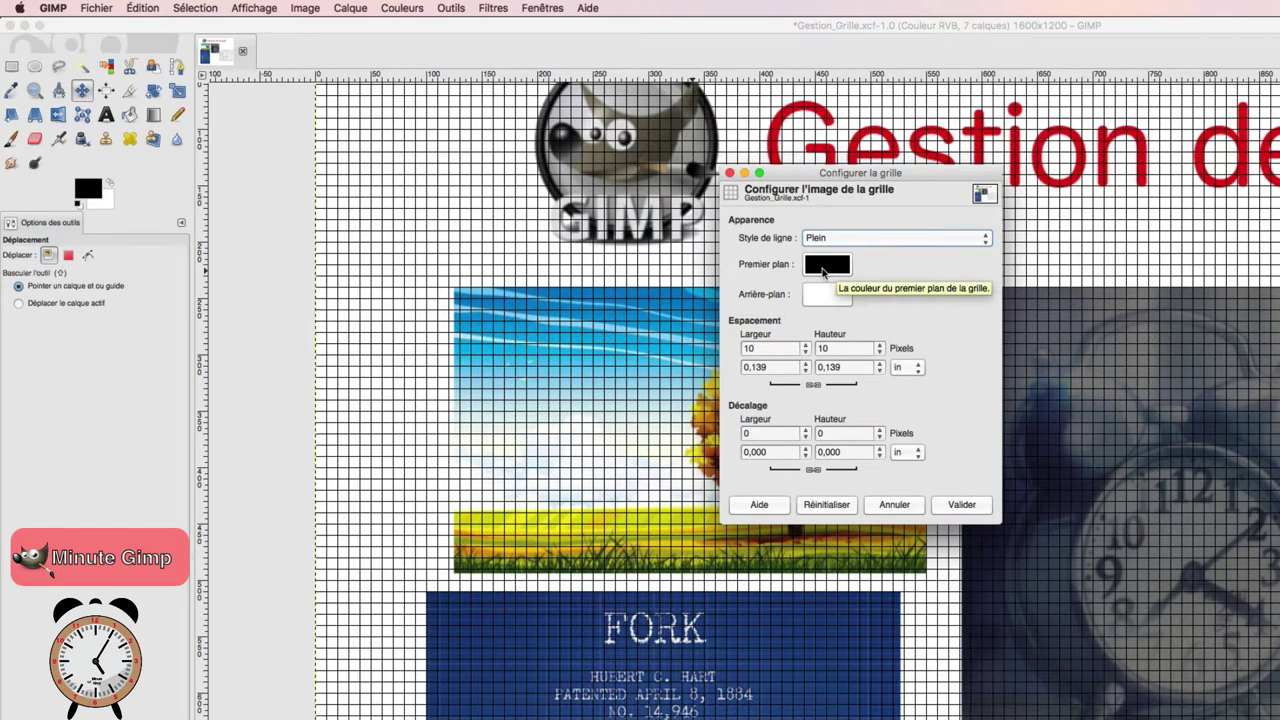
left_click(822, 266)
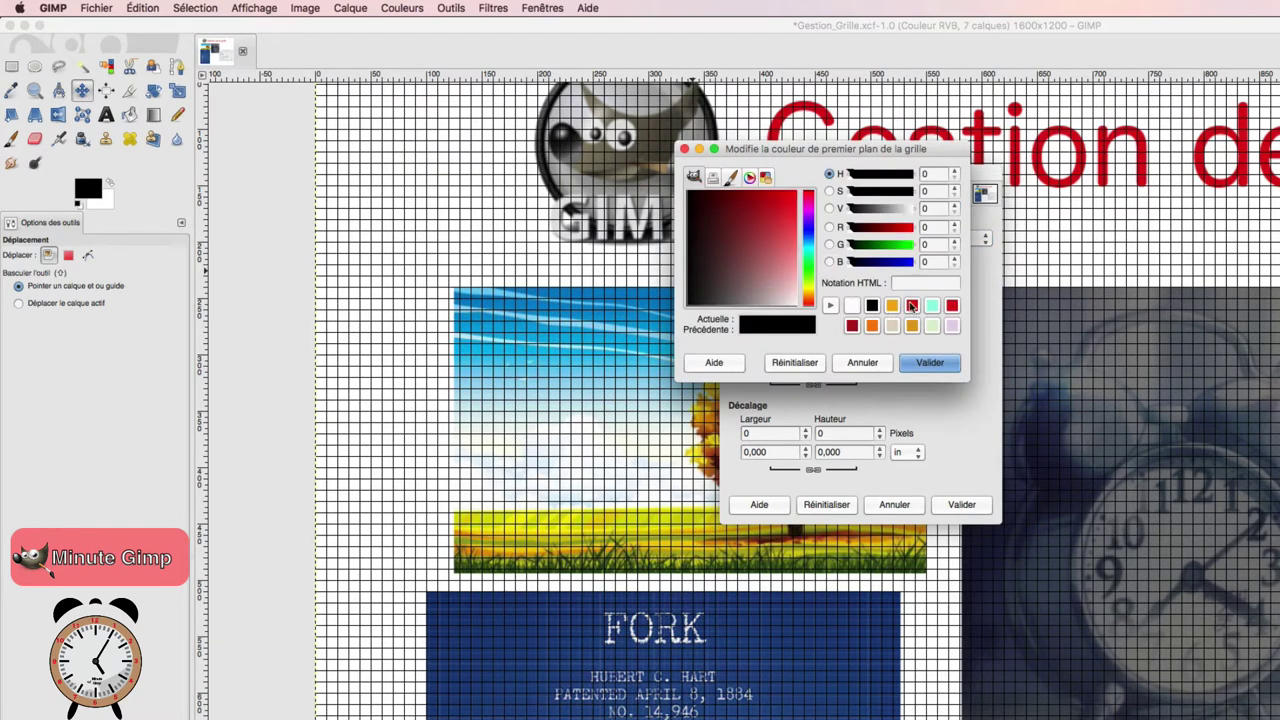
left_click(912, 306)
left_click(929, 362)
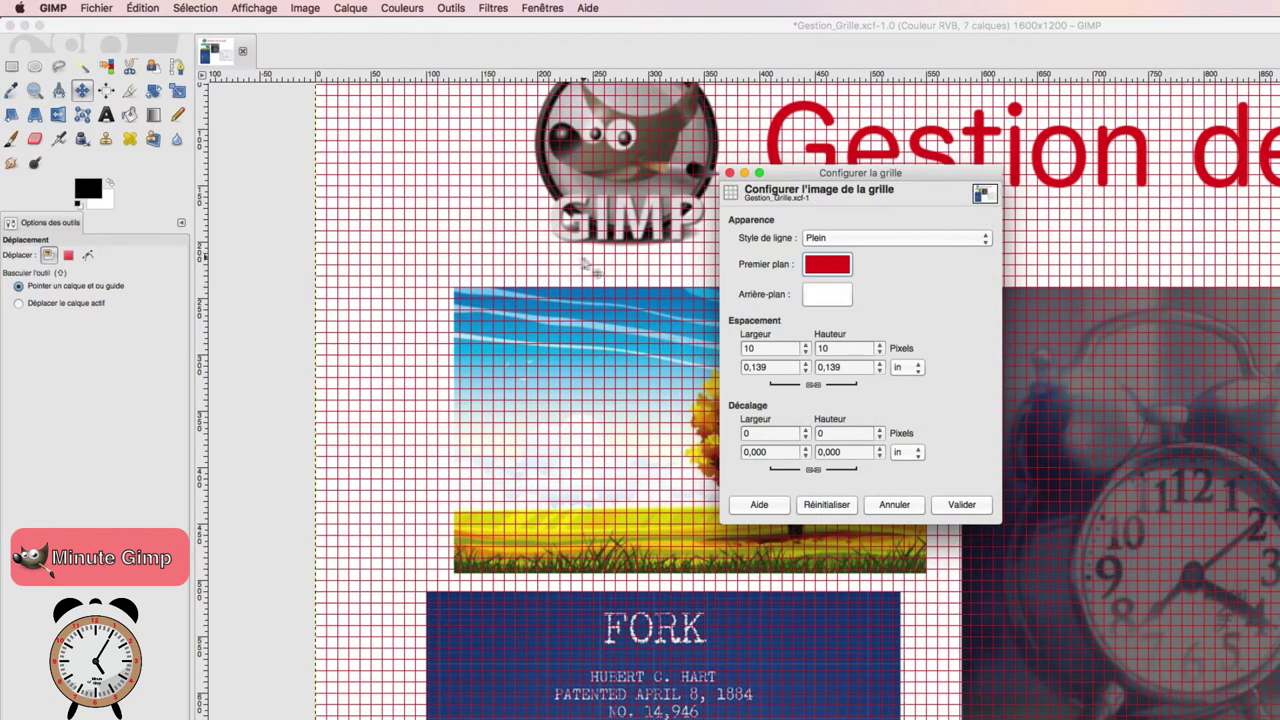
left_click(818, 268)
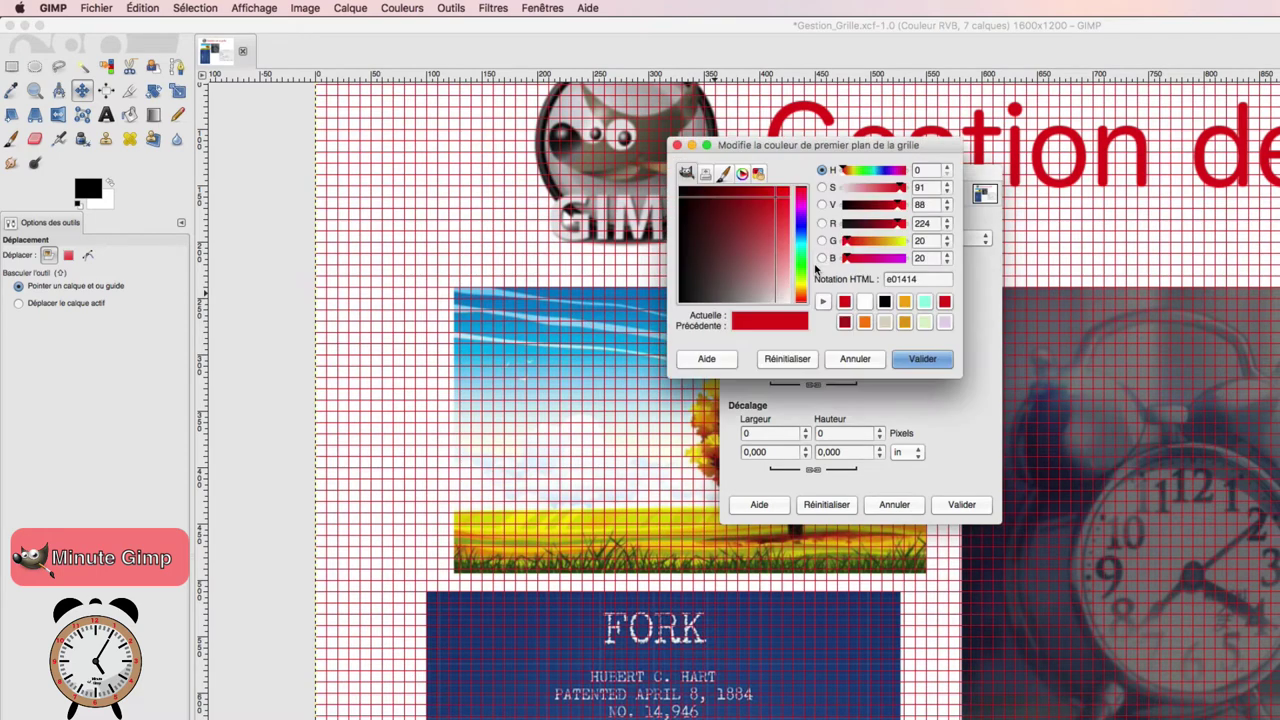
left_click(884, 301)
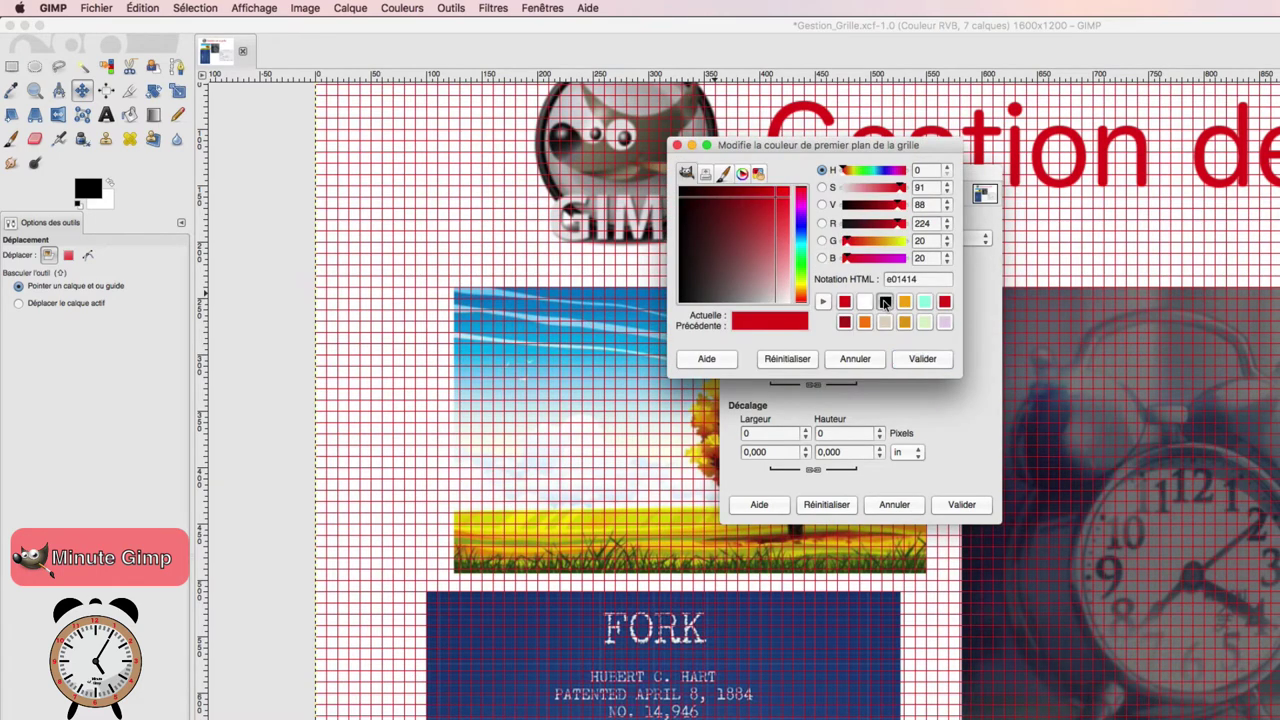
left_click(922, 360)
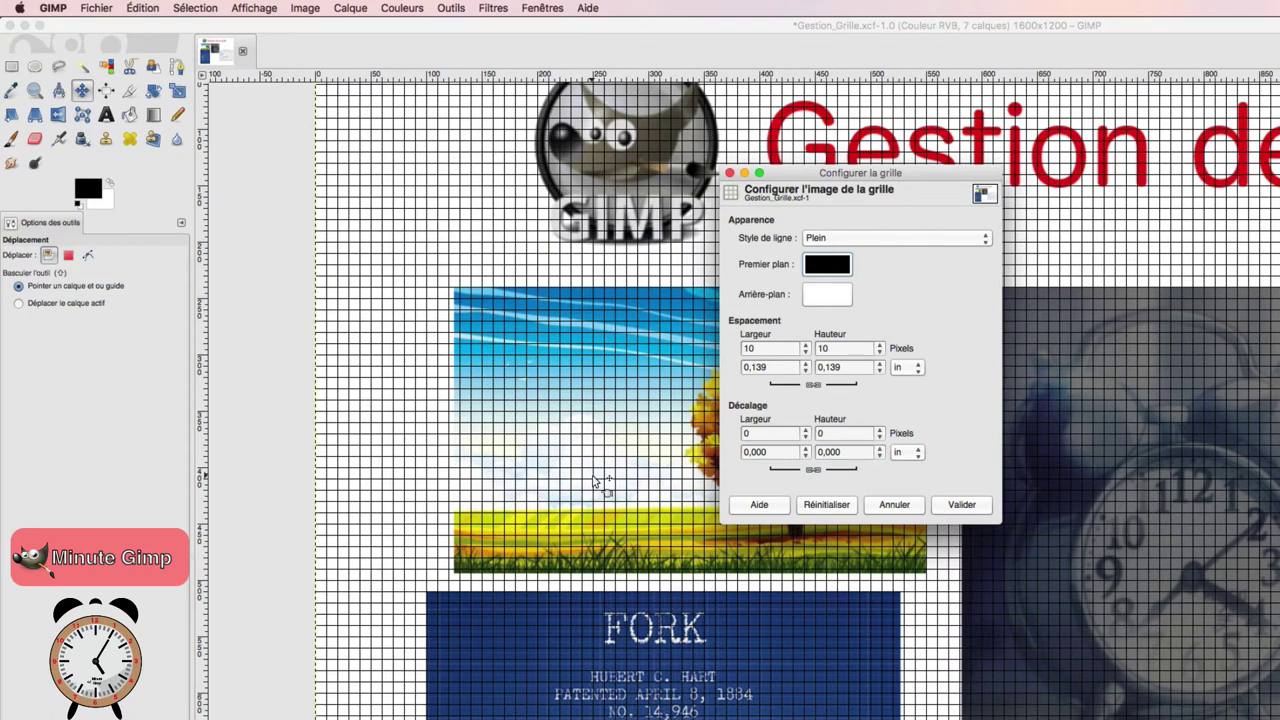
- Set grid spacing to 50 px, snap the landscape picture to it, then restore 10 px
double_click(770, 348)
type("50")
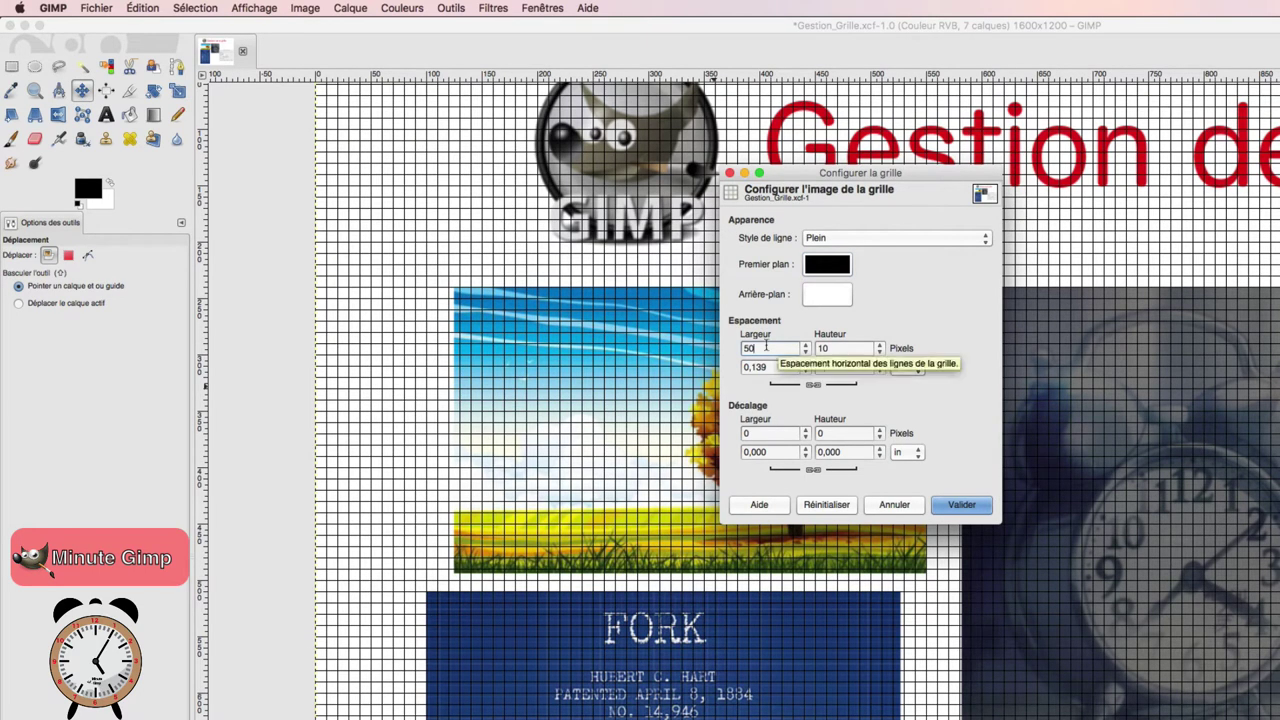
key("Tab")
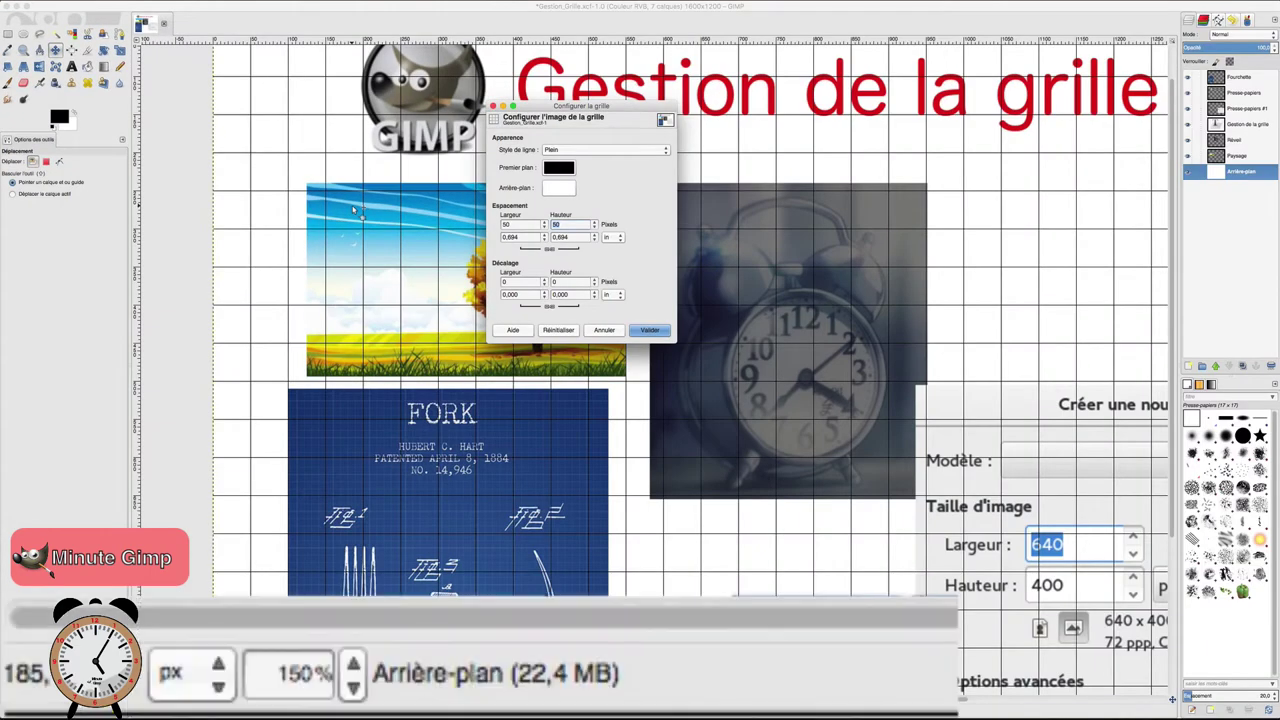
left_click_drag(337, 207, 353, 212)
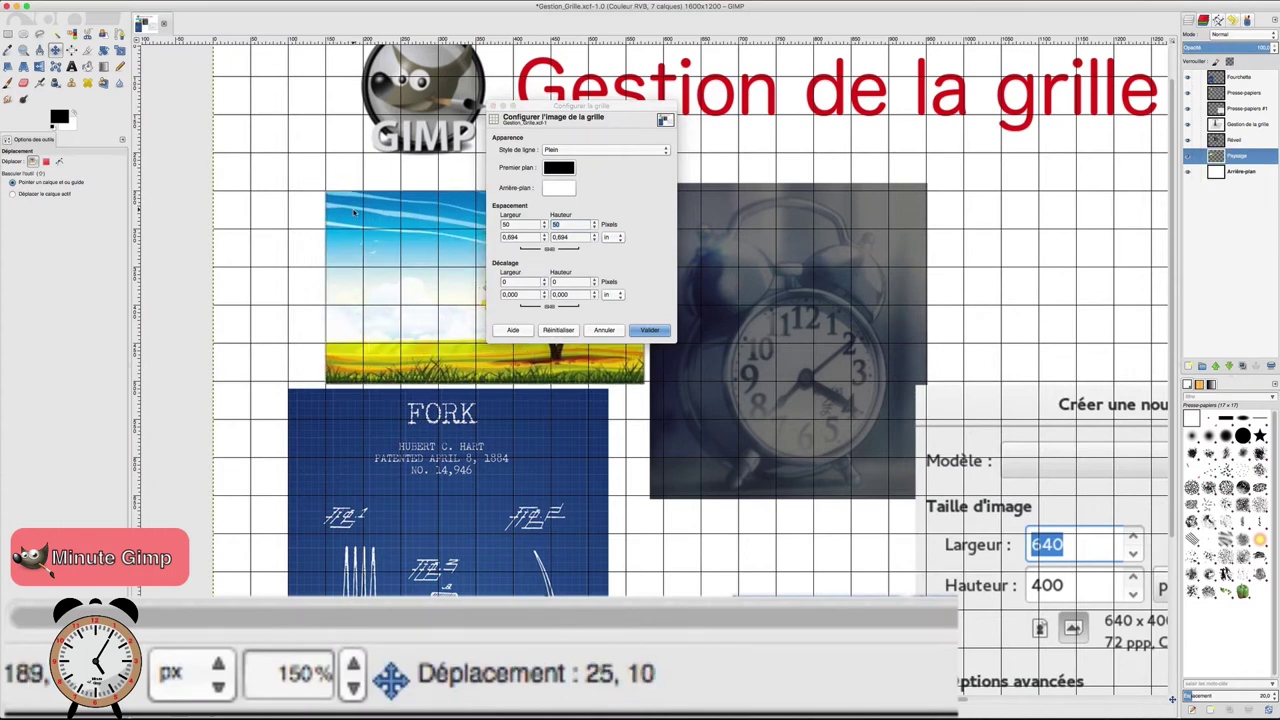
left_click_drag(354, 216, 352, 201)
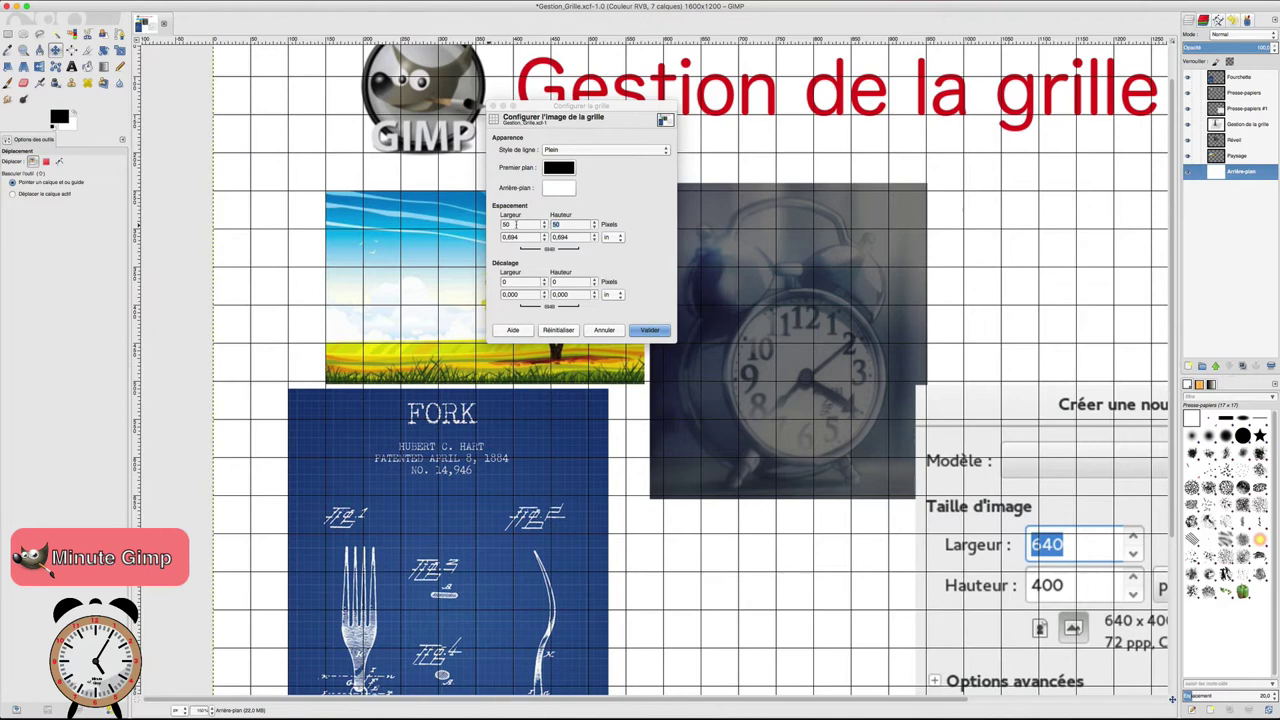
left_click(516, 224)
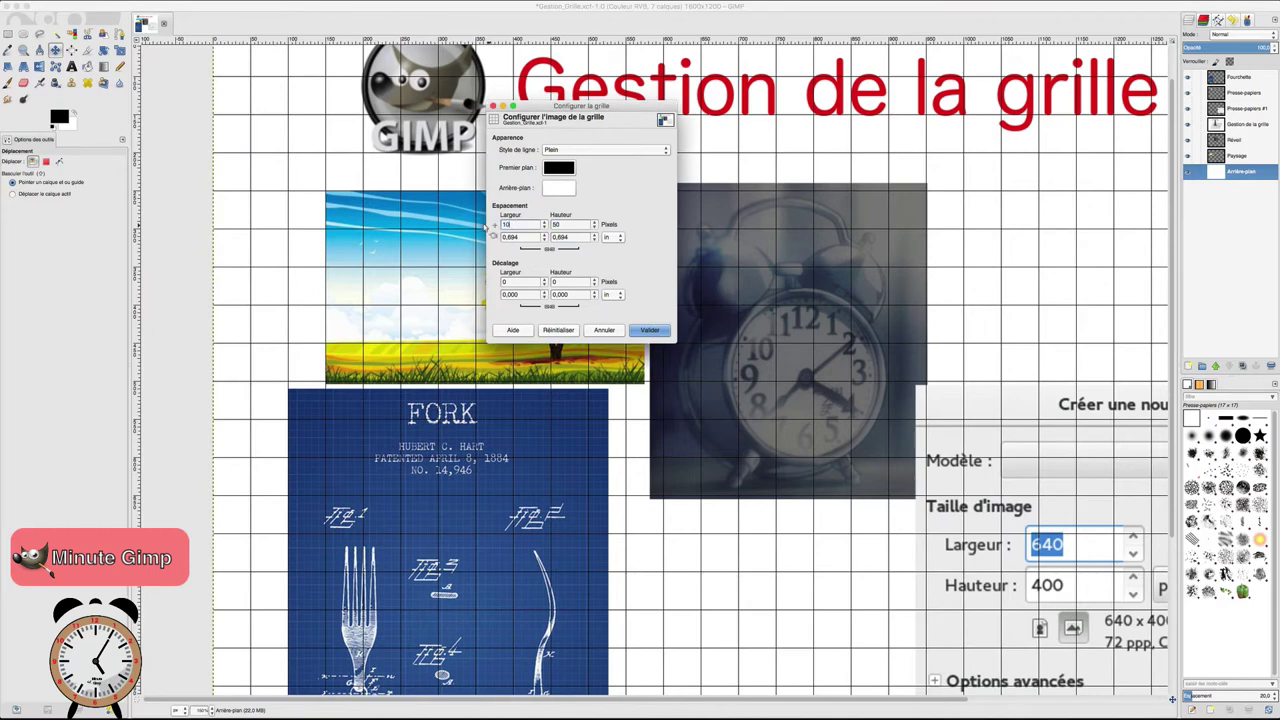
key("Tab")
- Confirm the 10-pixel grid settings with Valider and zoom in on the pictures
left_click(648, 330)
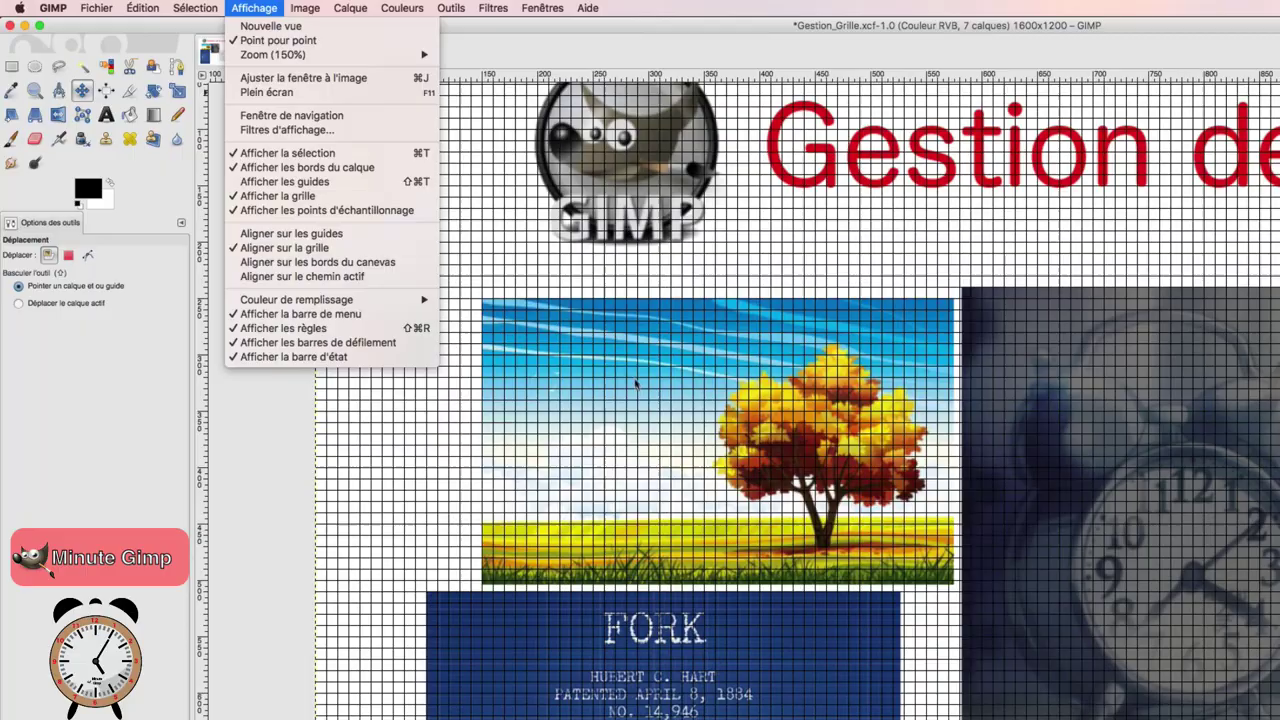
left_click(571, 297)
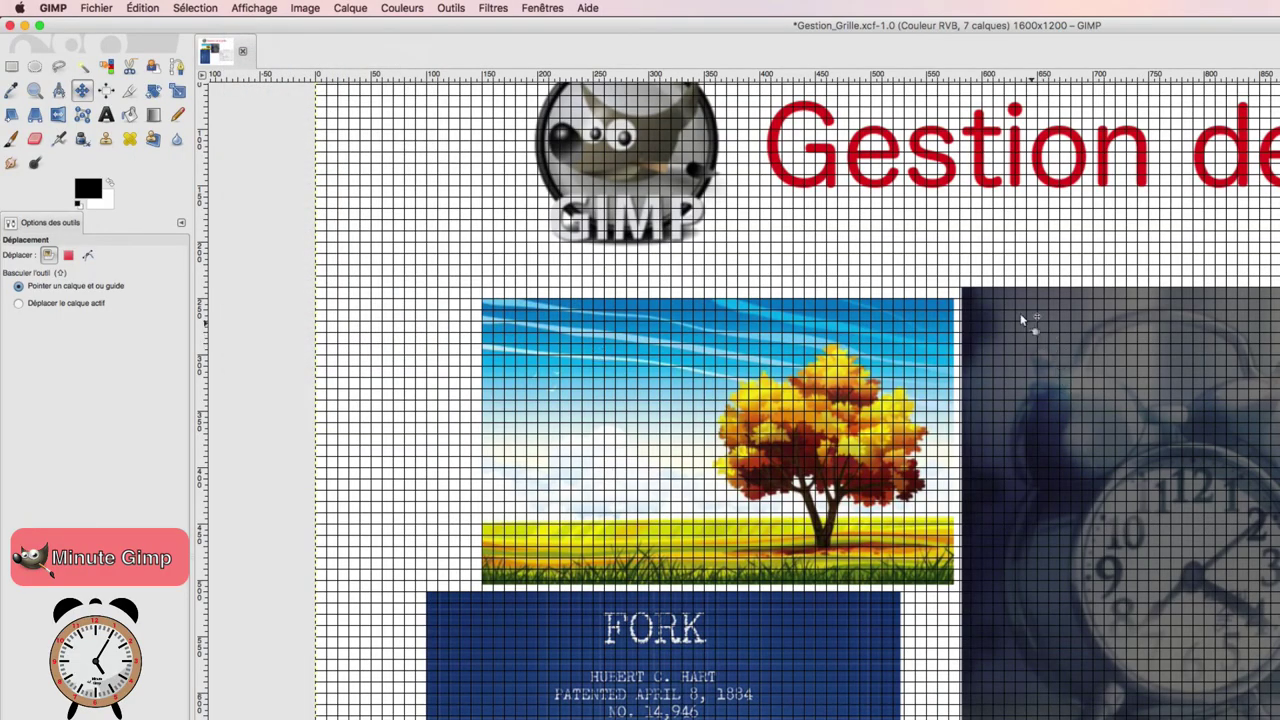
scroll(1006, 309, "up", 1)
scroll(1006, 309, "down", 6)
scroll(1006, 309, "up", 6)
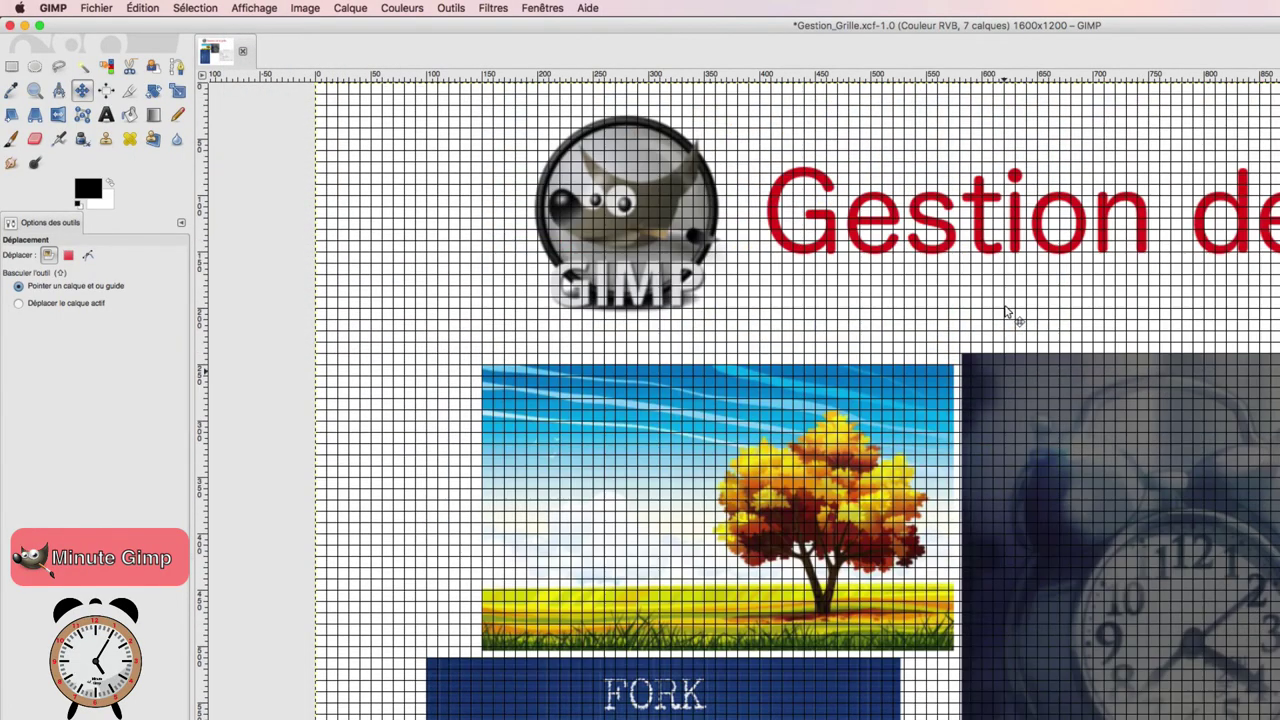
scroll(1006, 309, "up", 5)
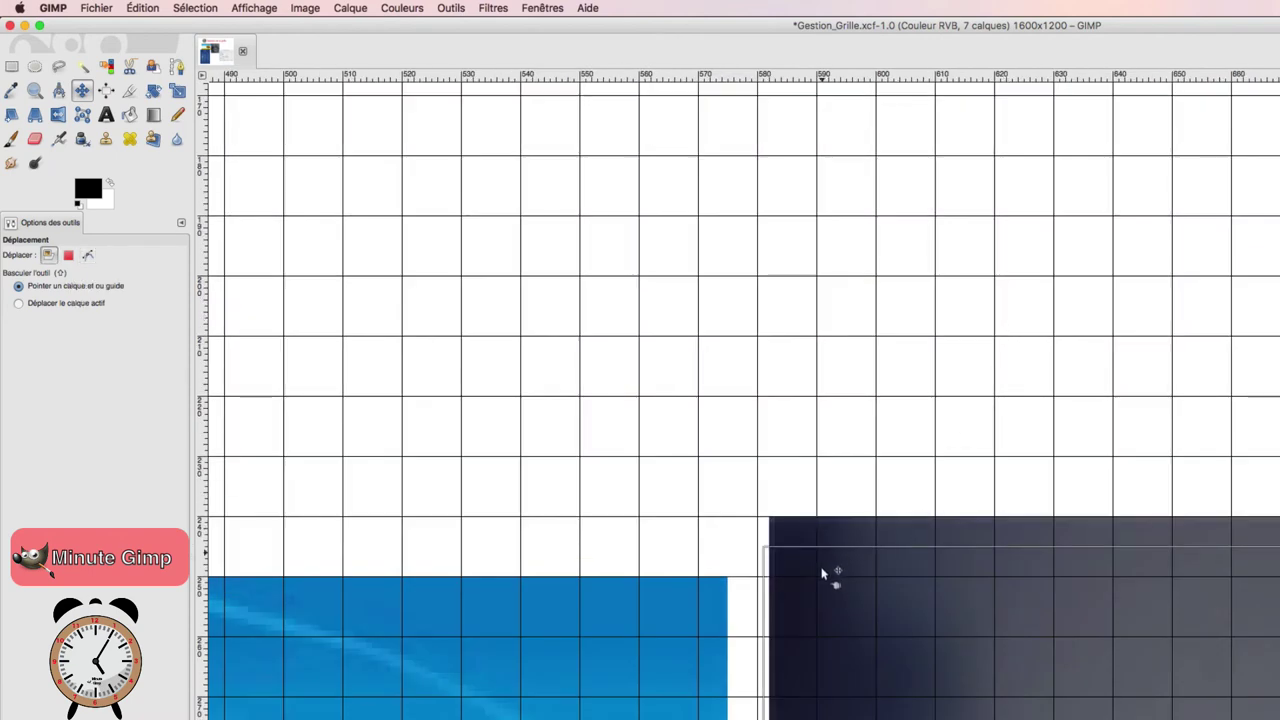
scroll(820, 596, "down", 5)
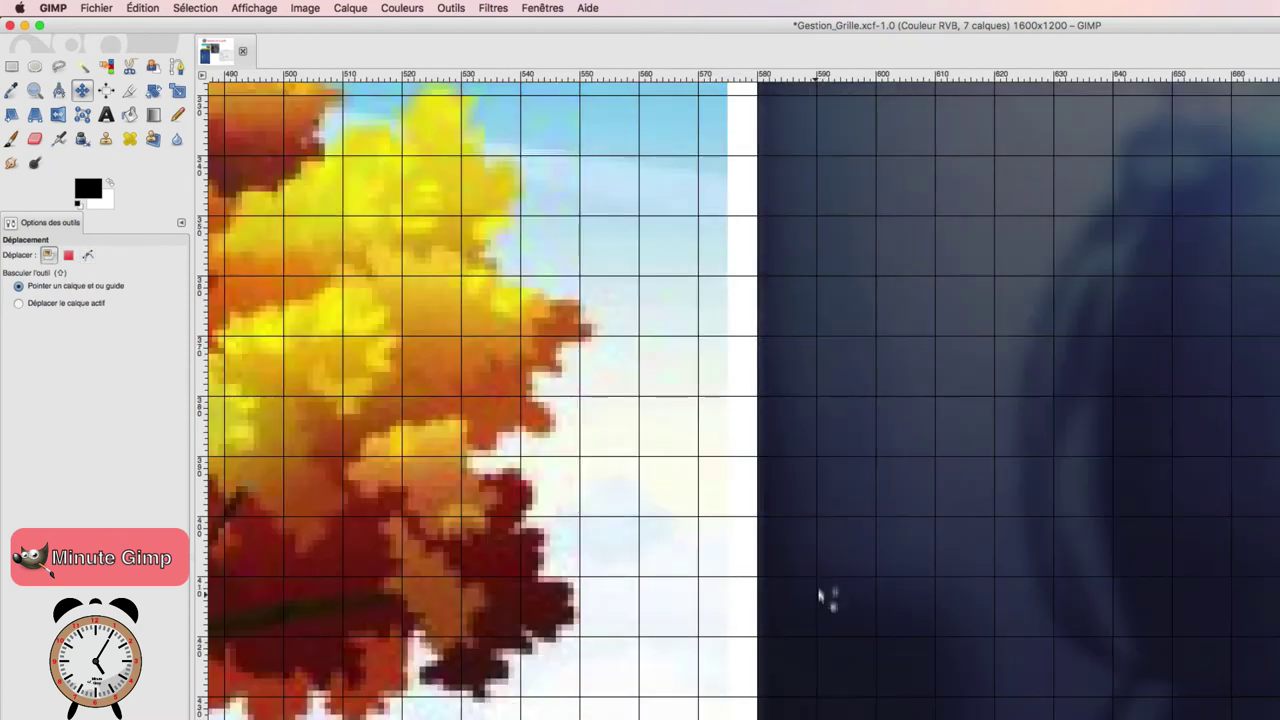
scroll(820, 596, "down", 5)
scroll(823, 457, "down", 3)
scroll(823, 457, "down", 1)
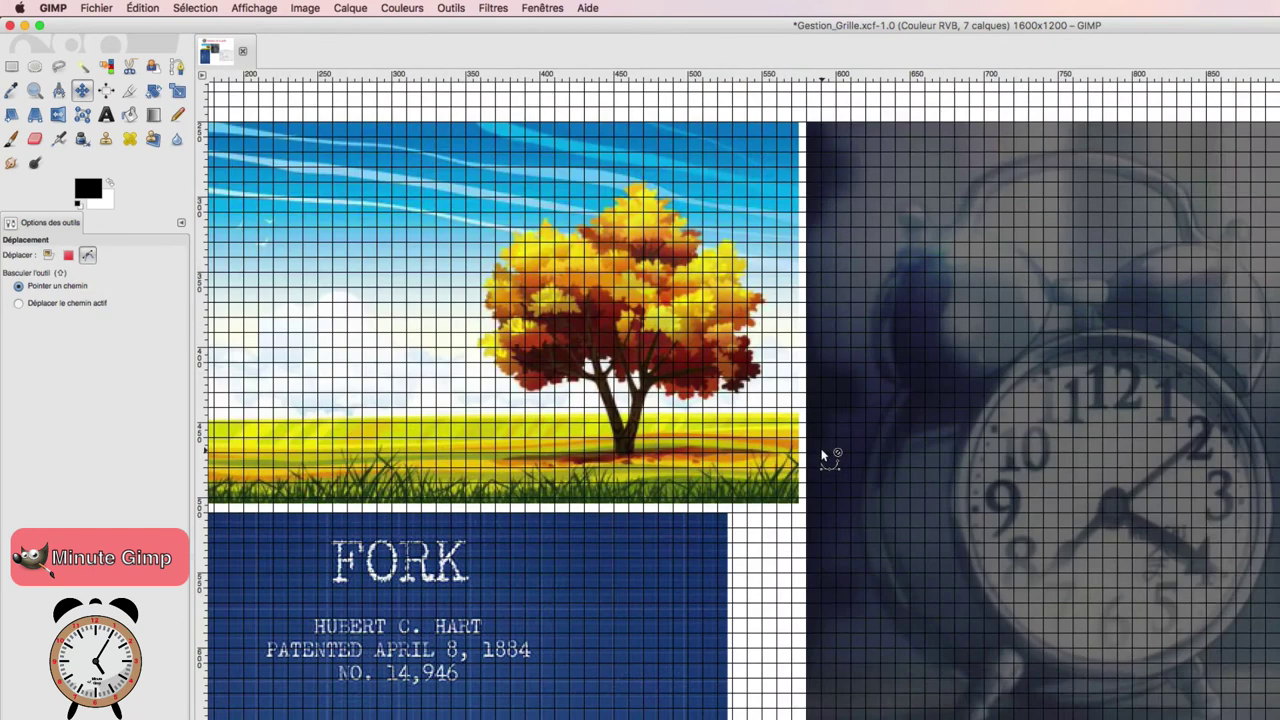
scroll(823, 457, "down", 1)
- Switch the Move tool to layer mode and snap the FORK poster beneath the landscape picture
left_click(47, 254)
left_click_drag(333, 544, 389, 543)
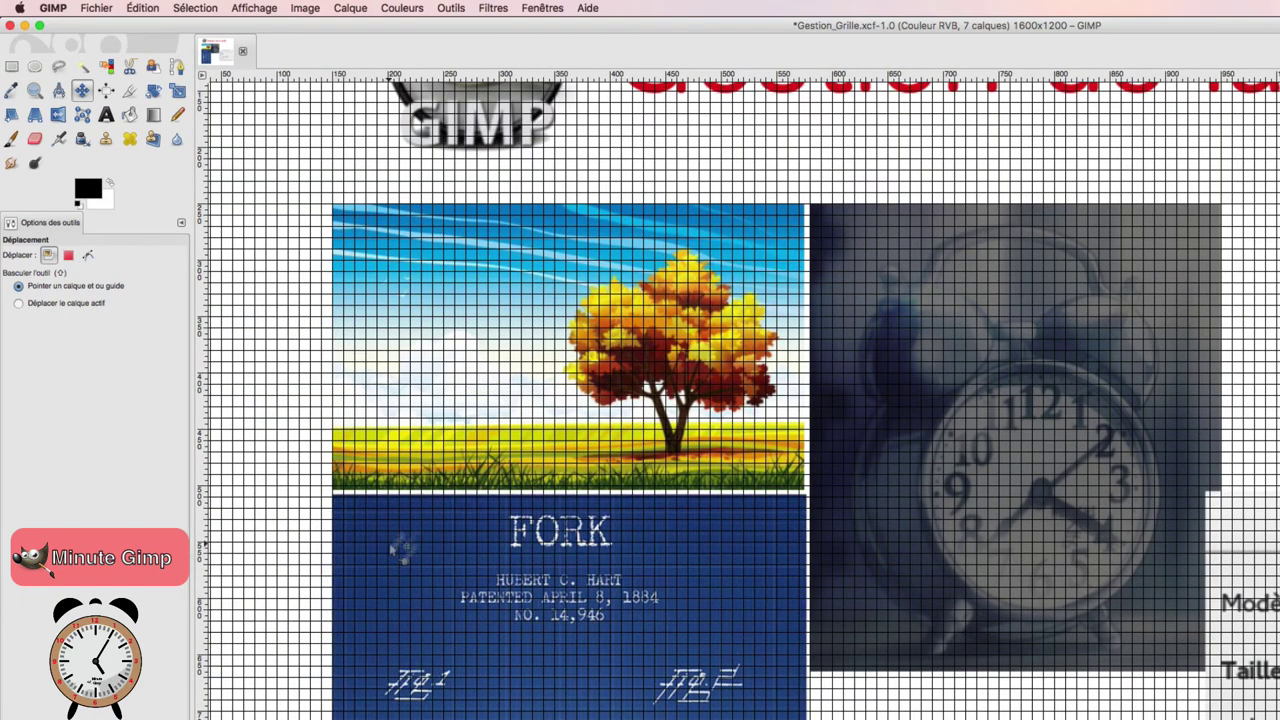
scroll(487, 387, "up", 2)
scroll(487, 387, "down", 3)
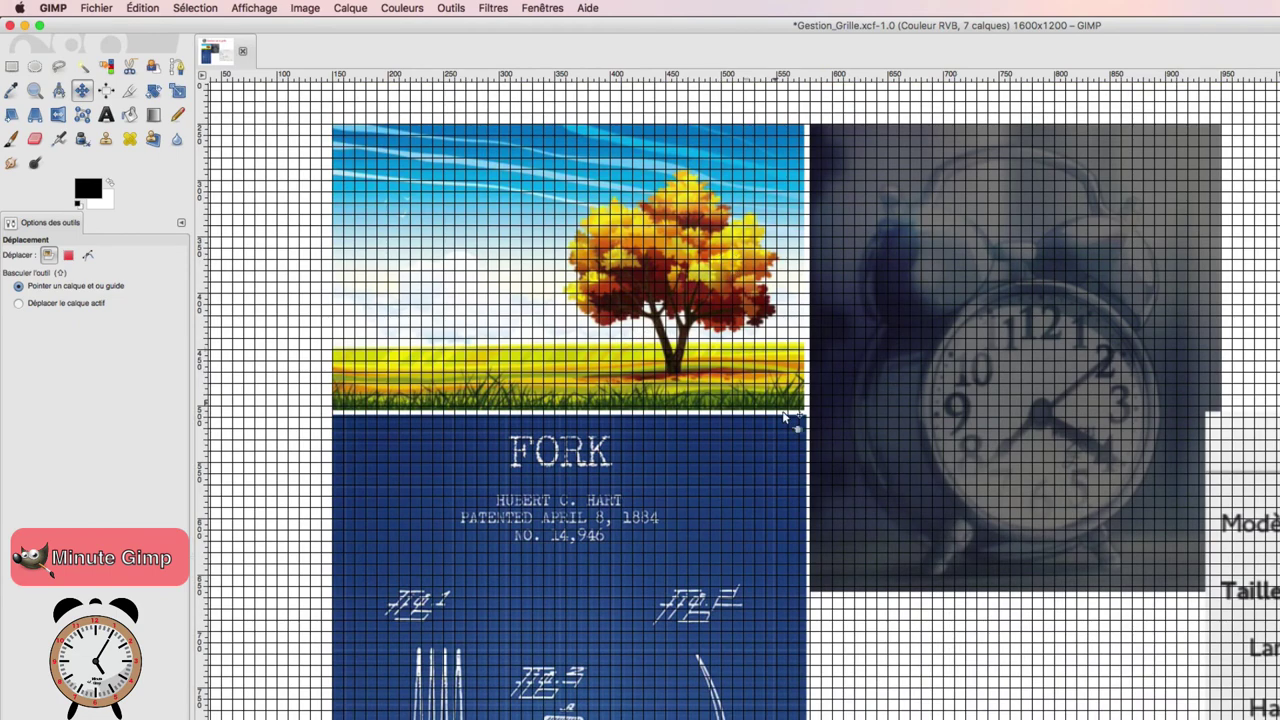
scroll(786, 420, "up", 2)
scroll(786, 420, "down", 2)
scroll(657, 238, "up", 2)
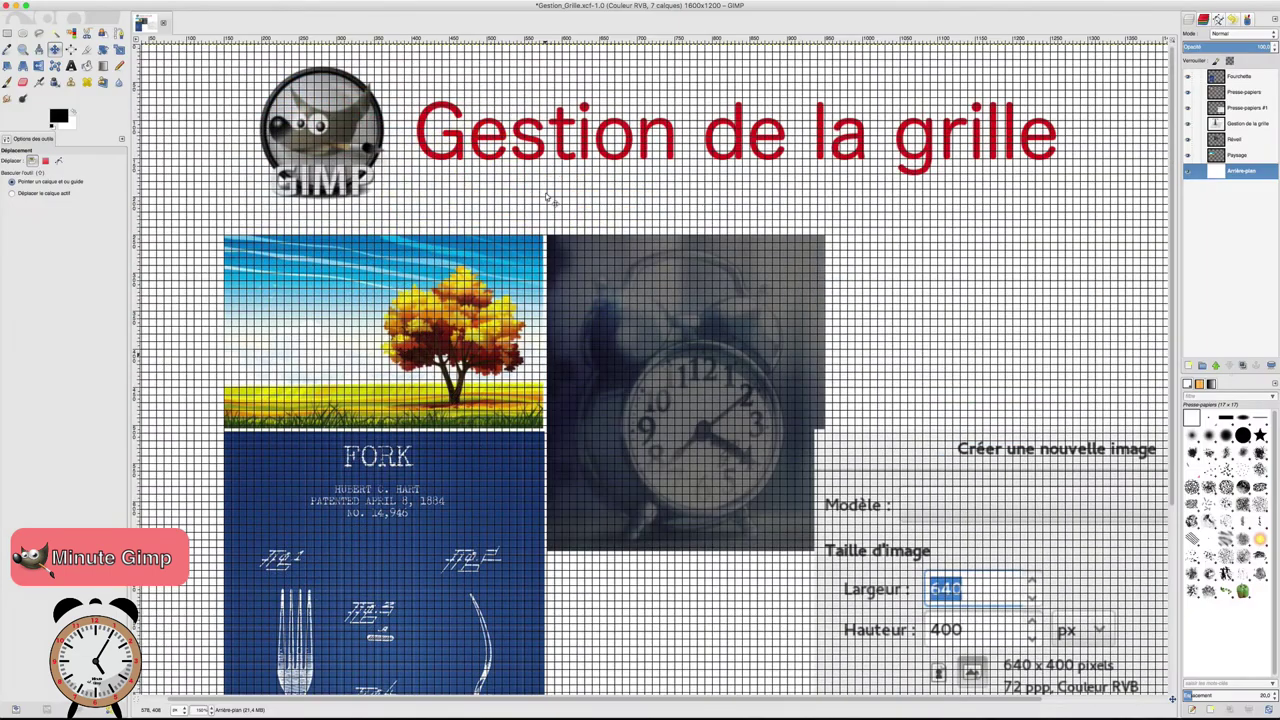
- Move the 'Gestion de la grille' title layer down and slightly right onto the grid
left_click(433, 118)
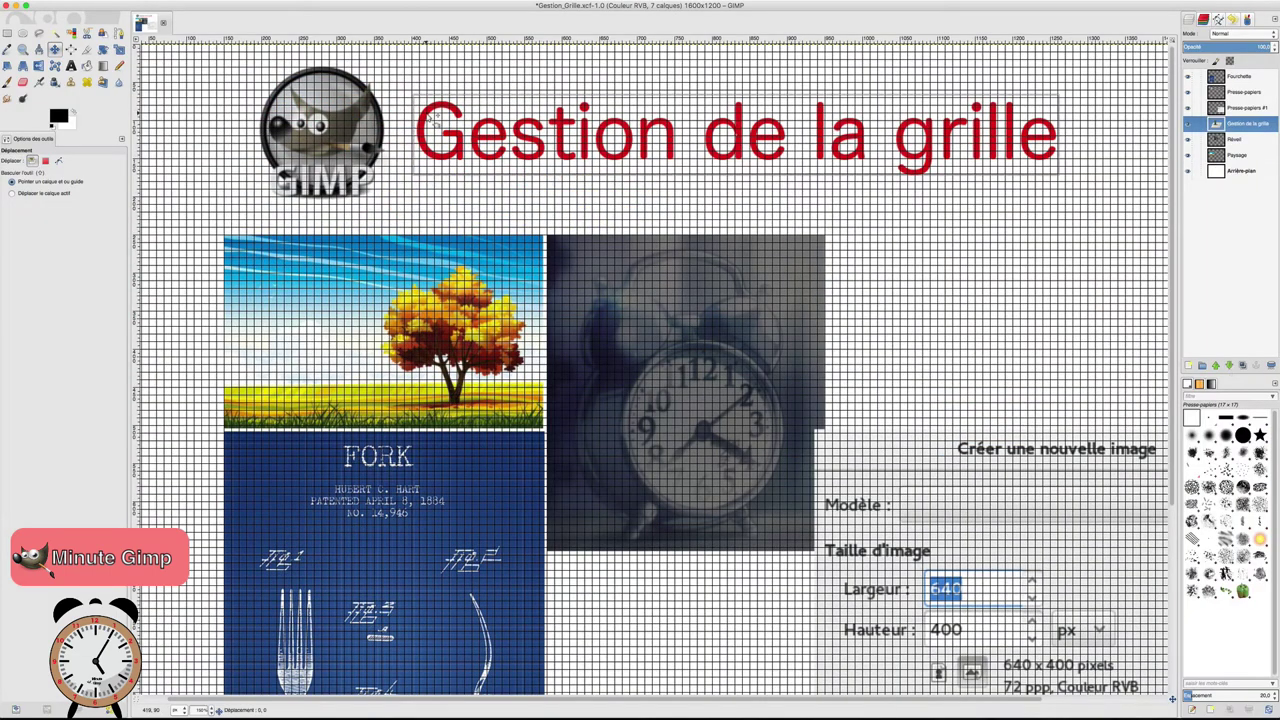
left_click_drag(433, 118, 441, 172)
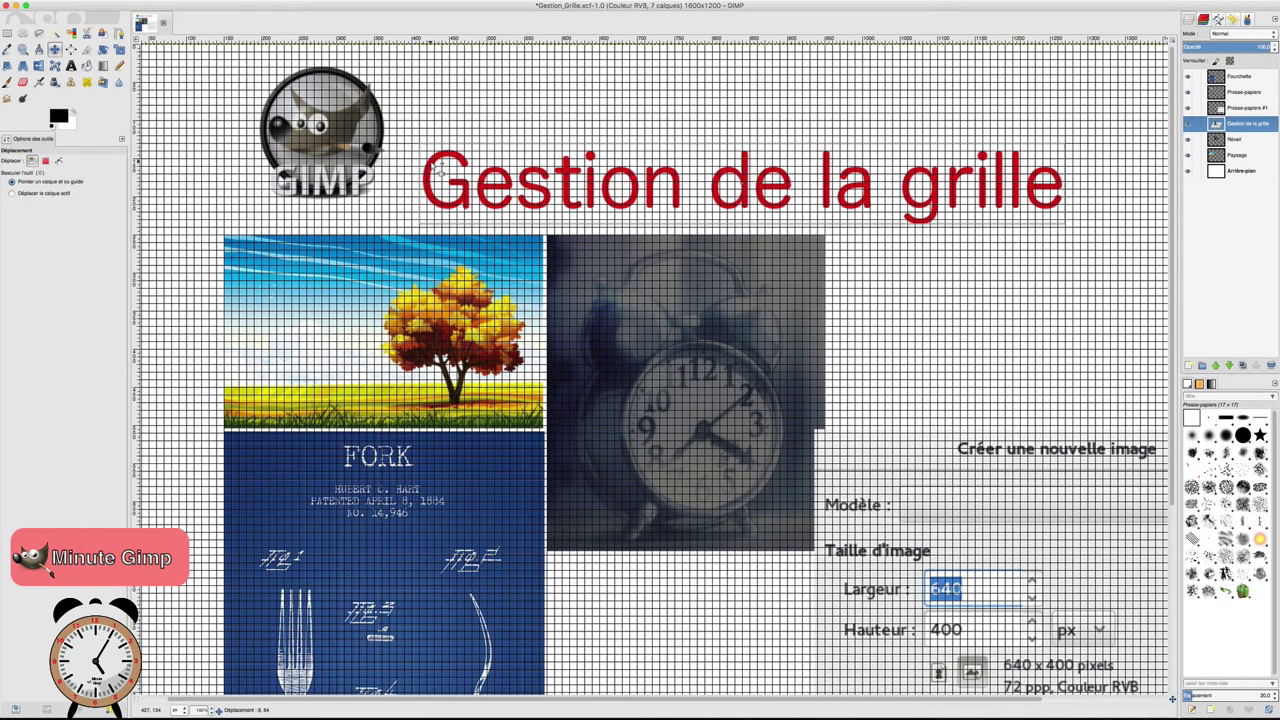
left_click_drag(440, 170, 449, 172)
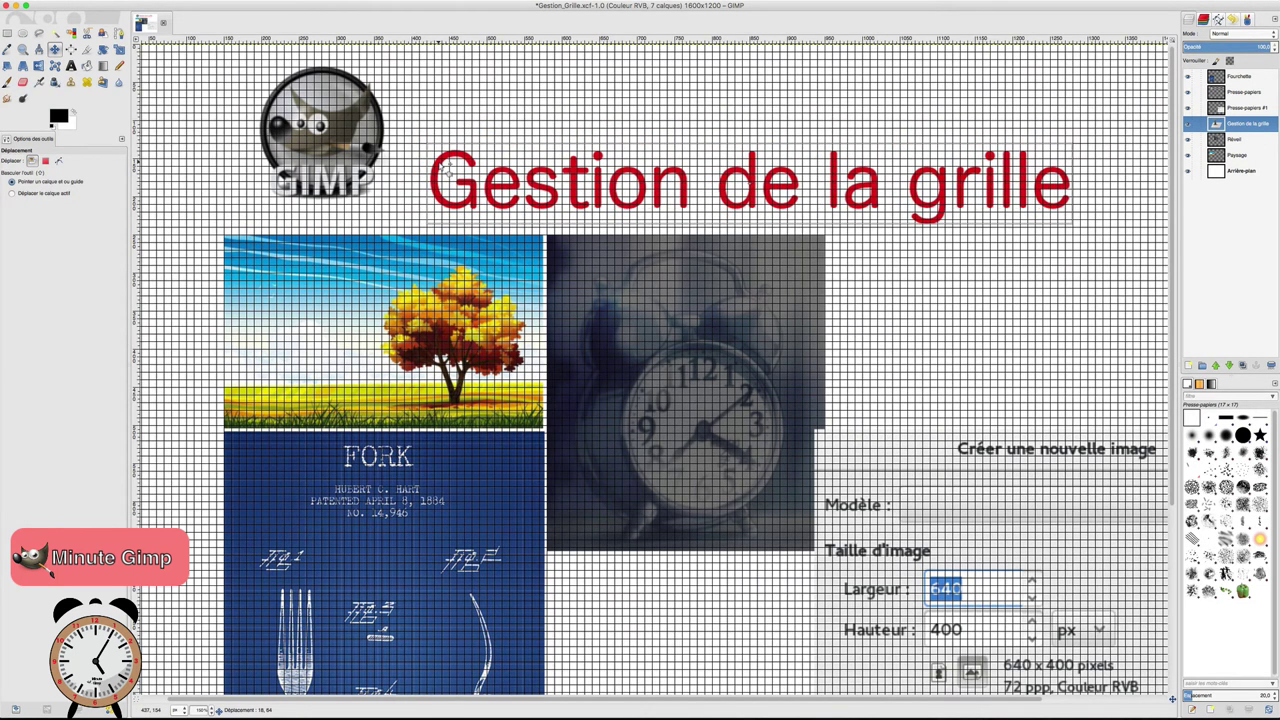
left_click(435, 154)
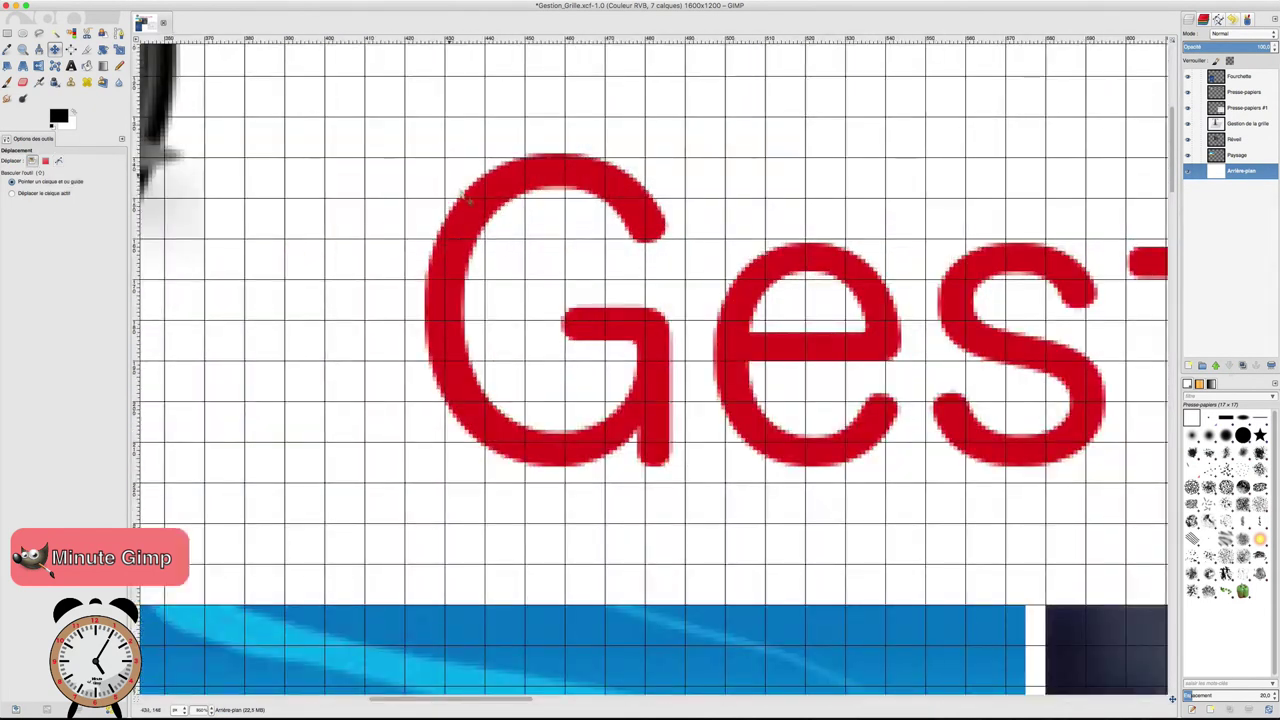
left_click(465, 205)
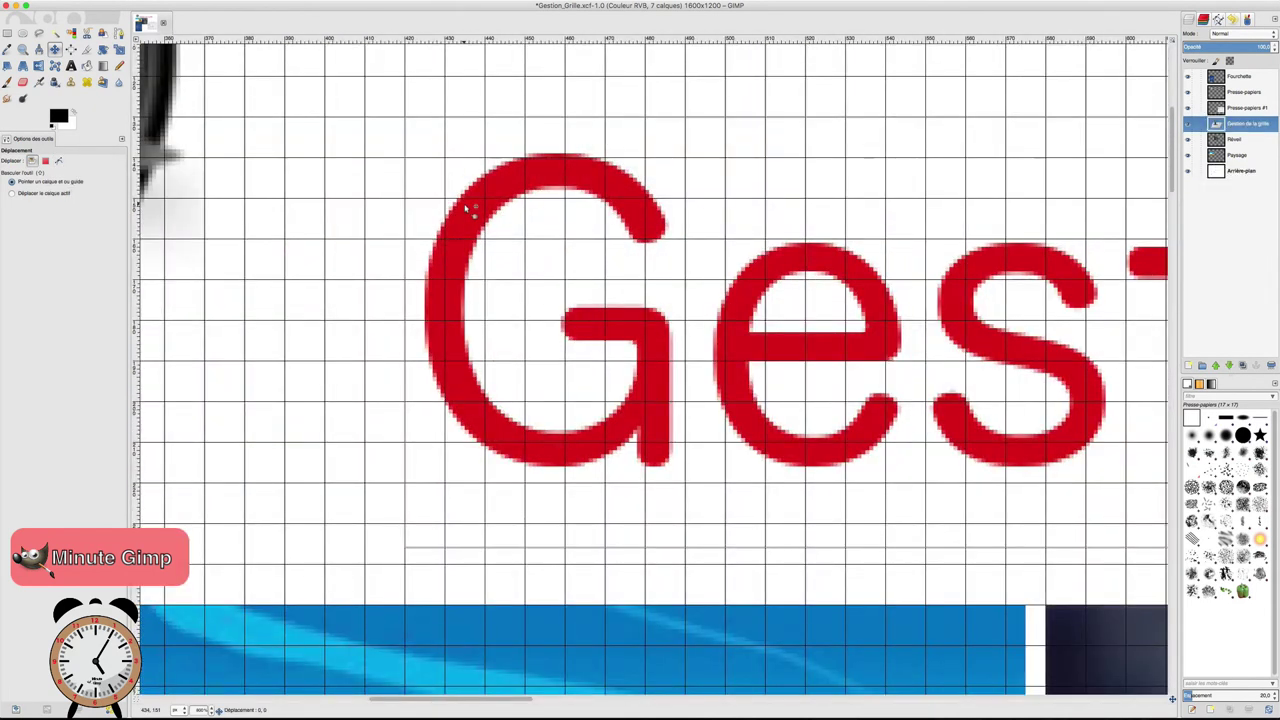